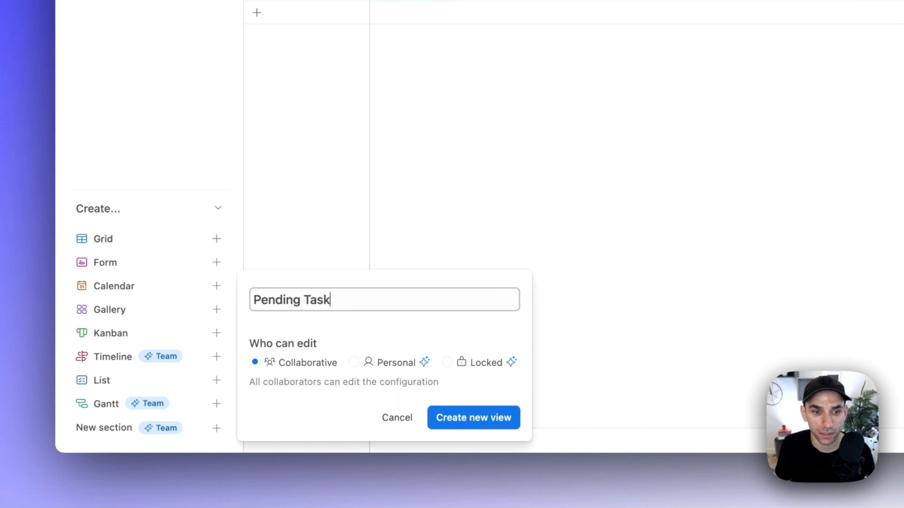
- Name the new collaborative view Pending Tasks and create it
text(sks)
click(513, 403)
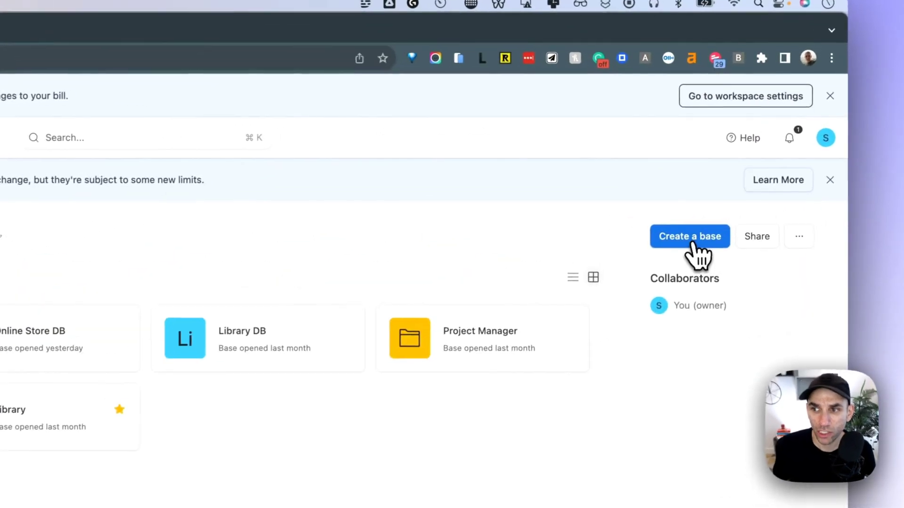
- Create a new base, dismiss the getting-started suggestions, and name the base Task Manager
click(728, 179)
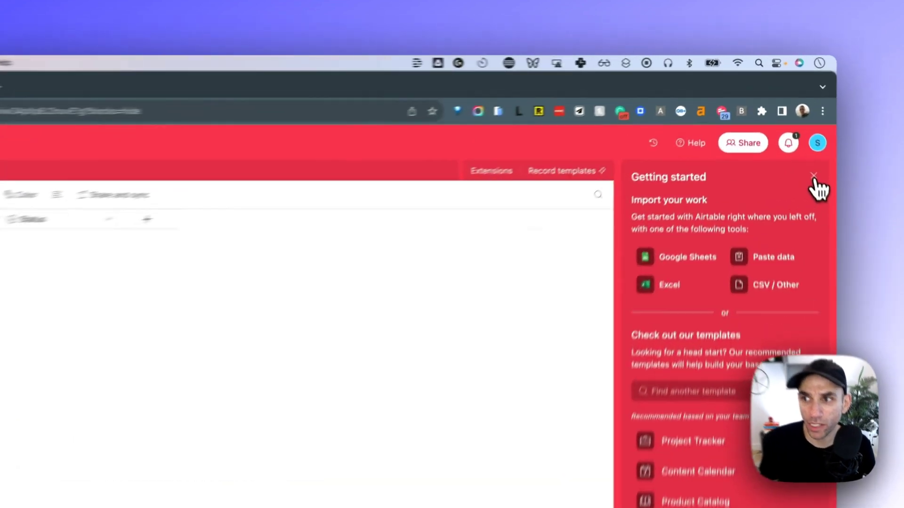
click(792, 126)
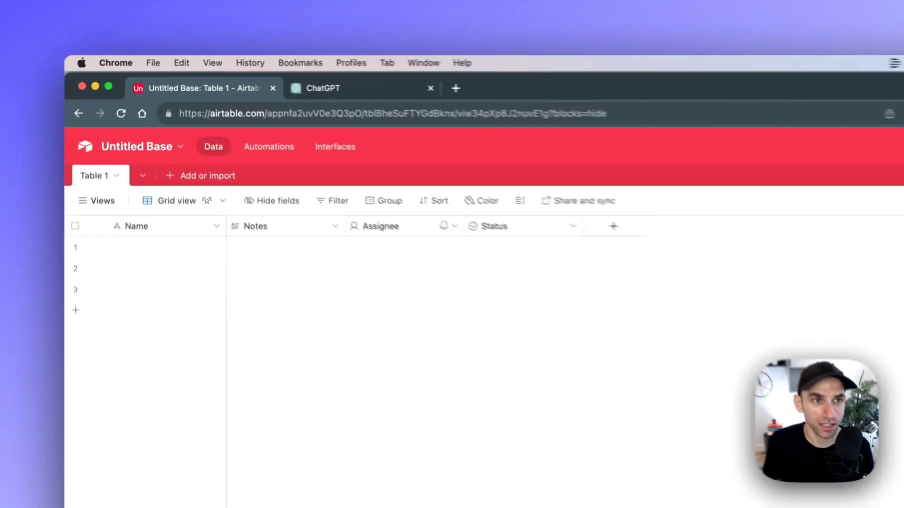
click(136, 147)
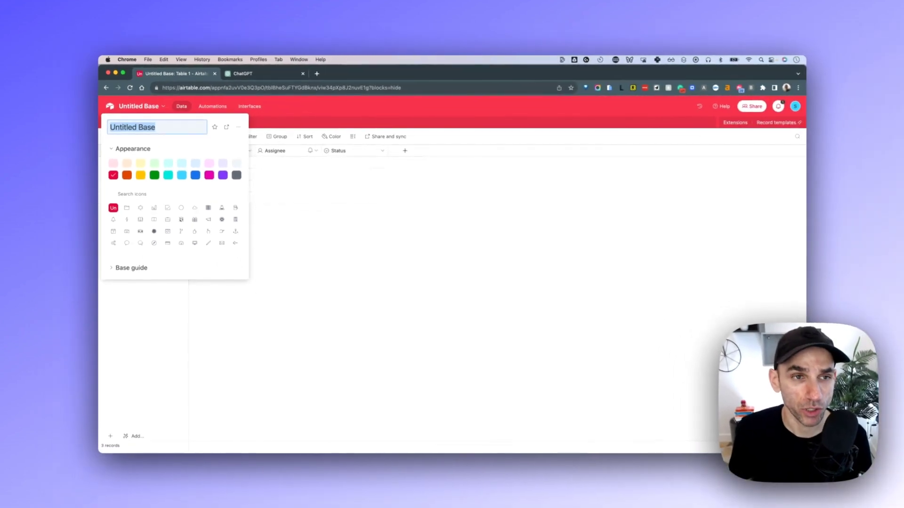
text(Task Manager)
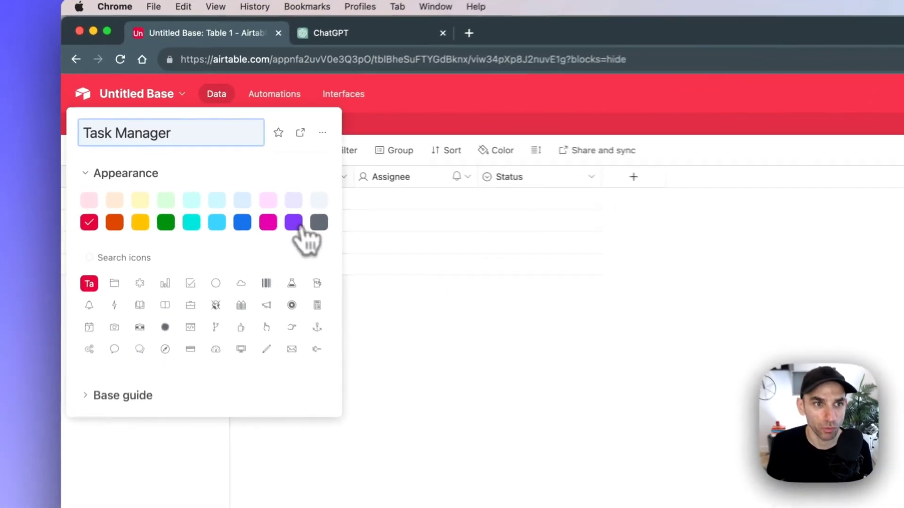
- Set the base's color to purple and its icon to the checked box
click(229, 180)
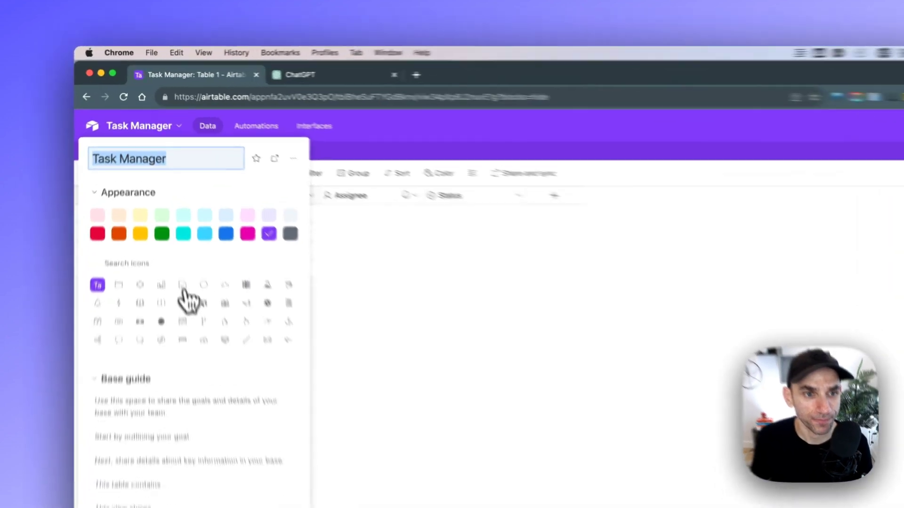
click(168, 207)
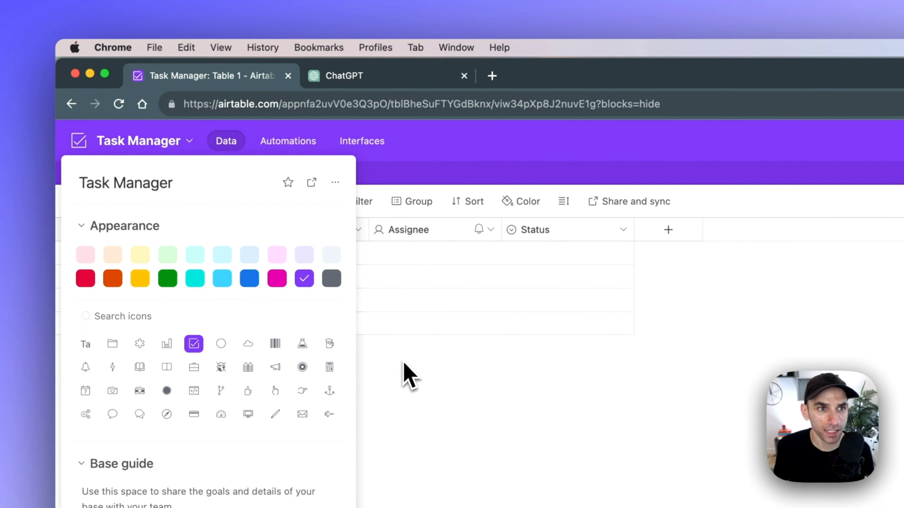
click(403, 367)
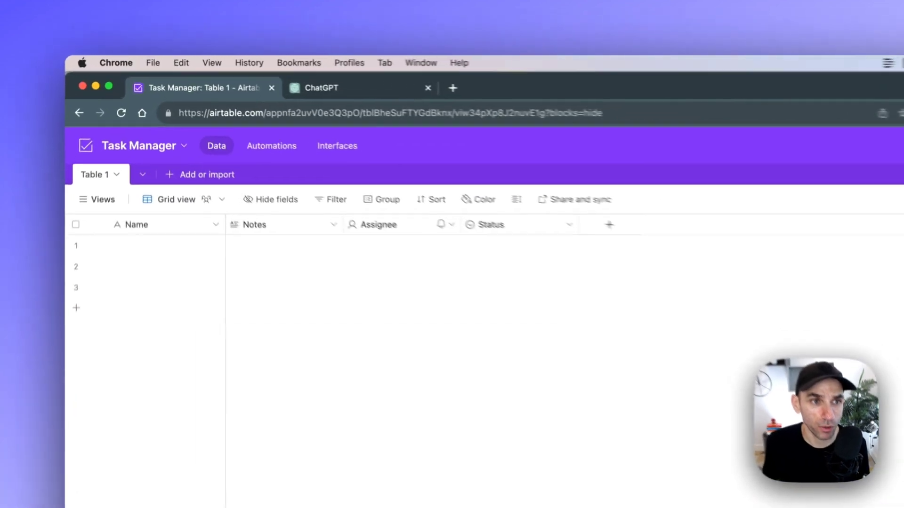
- Rename Table 1 as Tasks and save the new table name
click(118, 122)
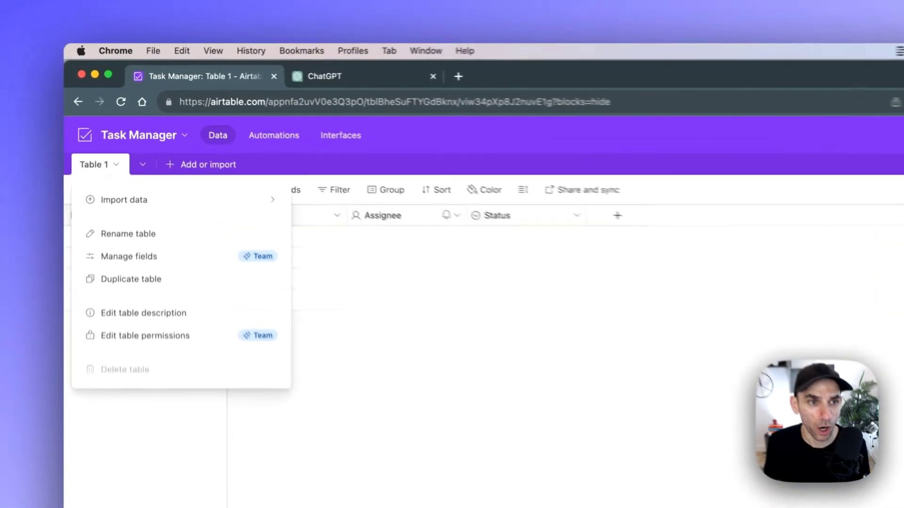
click(133, 160)
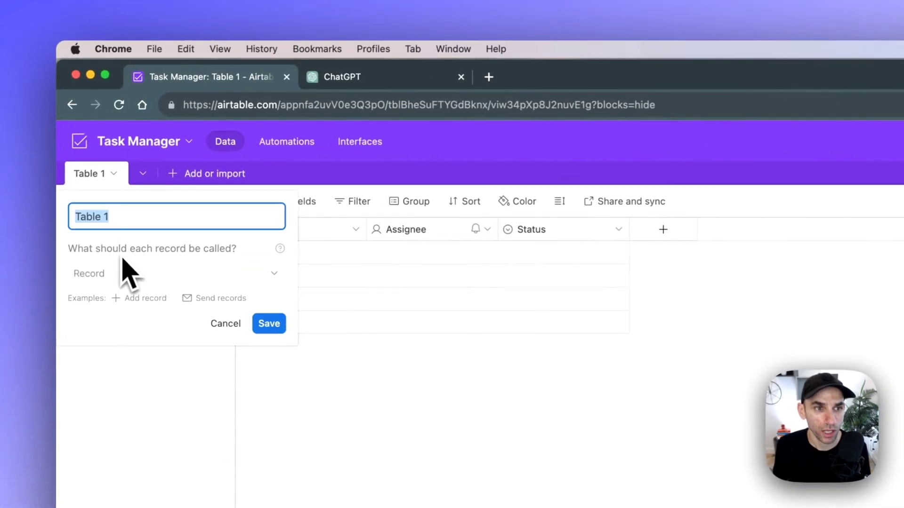
text(Tasks)
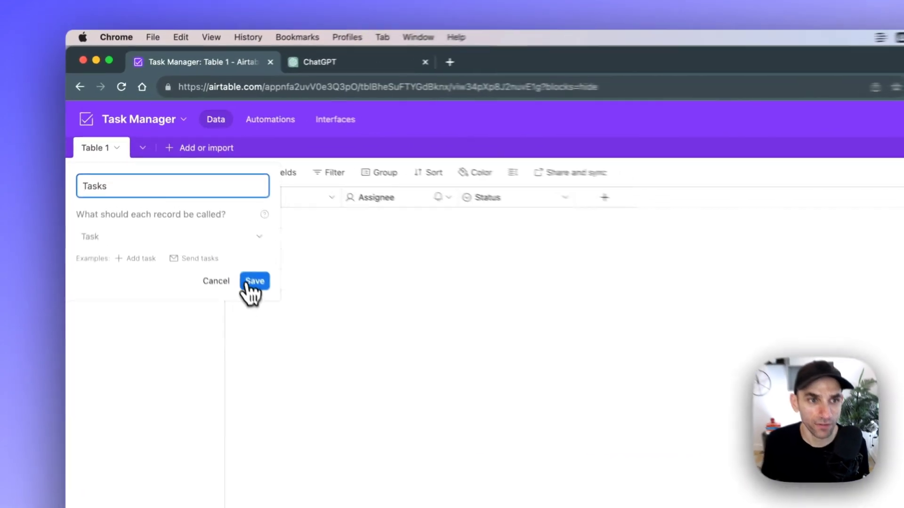
click(206, 198)
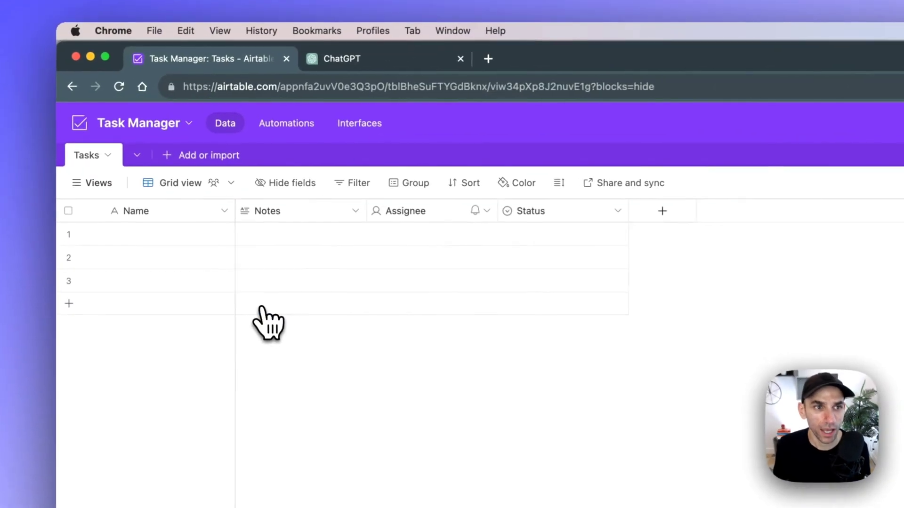
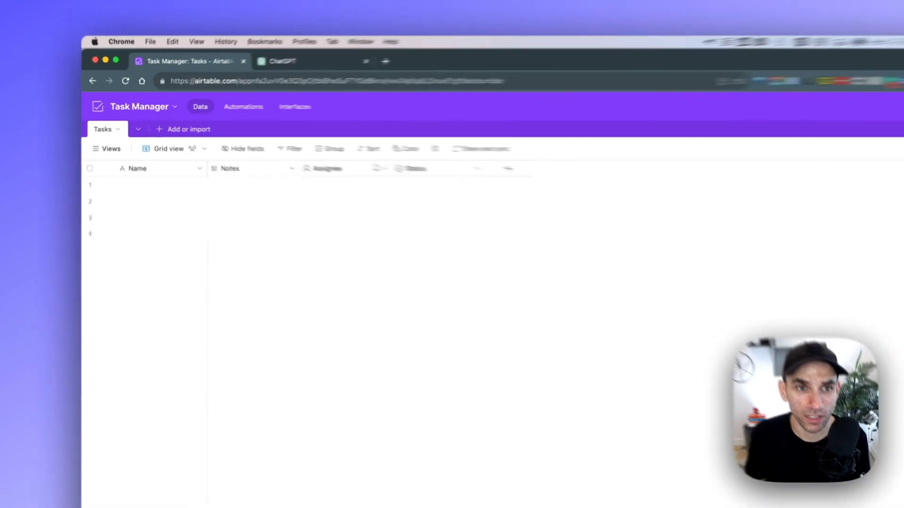
- Delete the Notes, Assignee and Status fields from the Tasks table
click(250, 150)
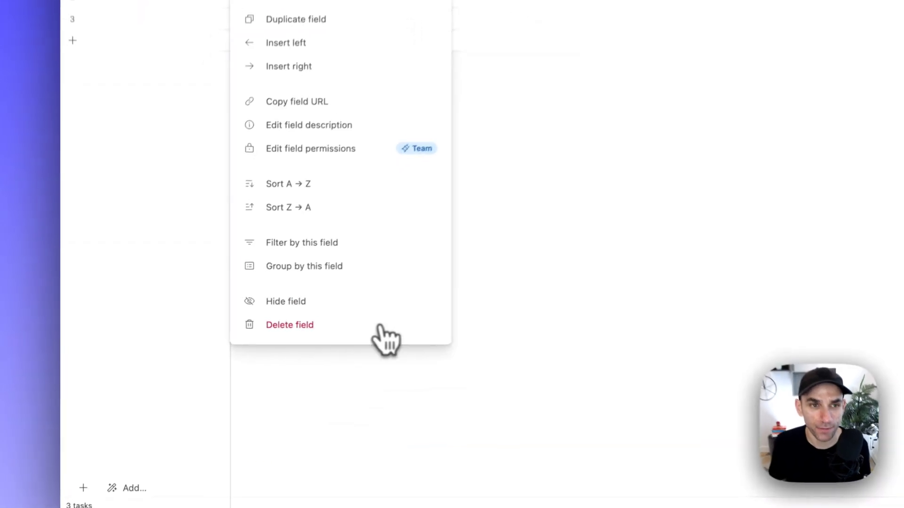
click(221, 348)
click(358, 131)
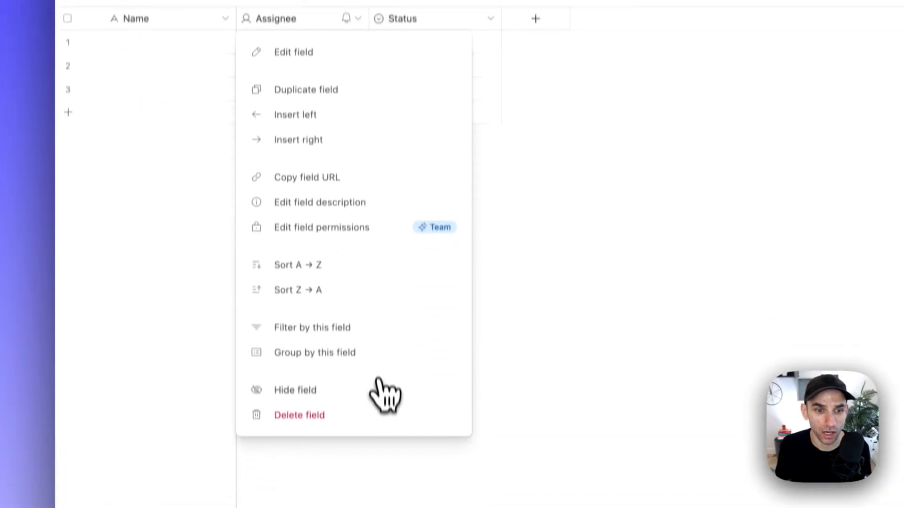
click(381, 413)
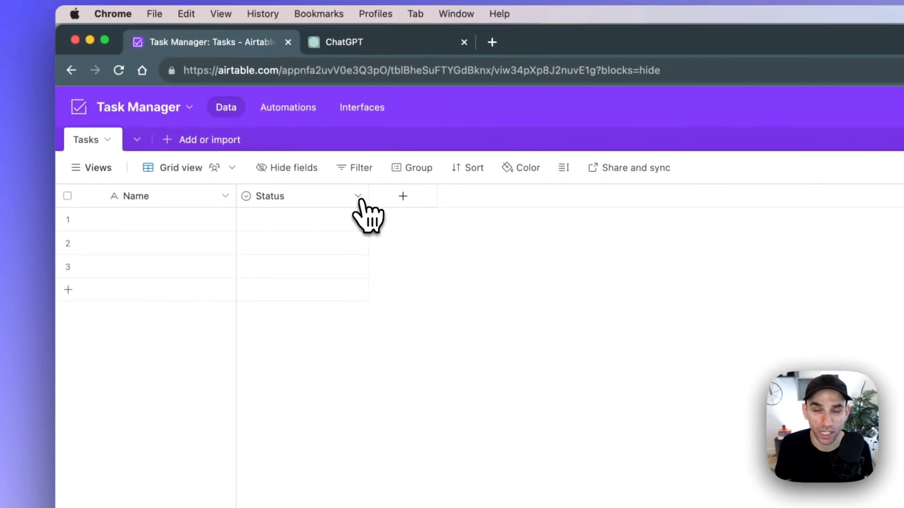
click(359, 198)
click(387, 331)
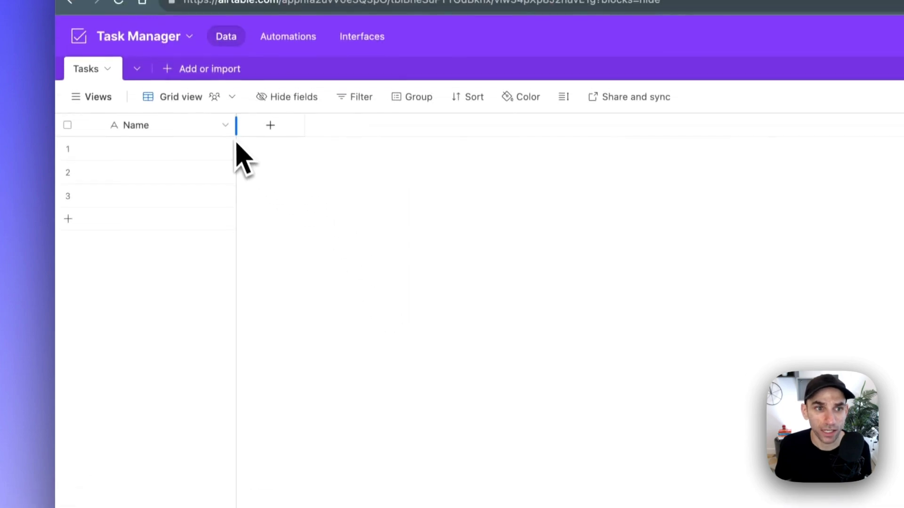
click(226, 125)
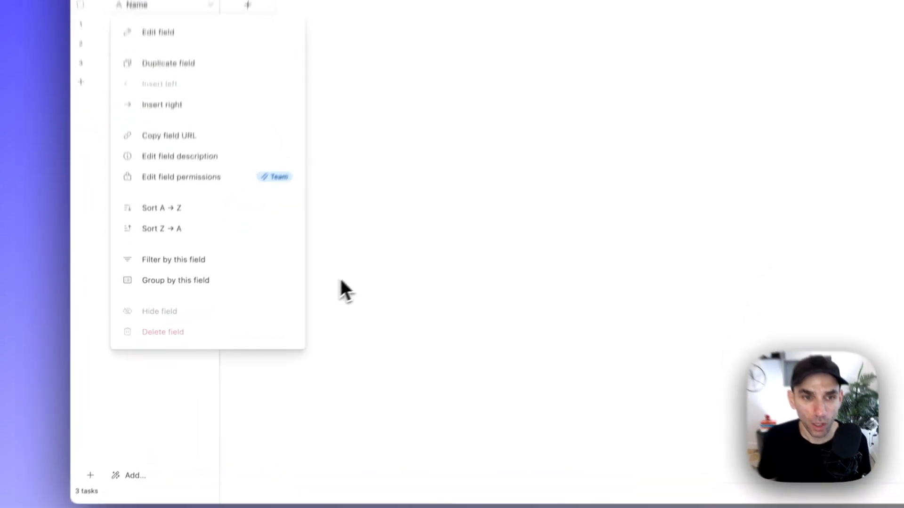
click(259, 320)
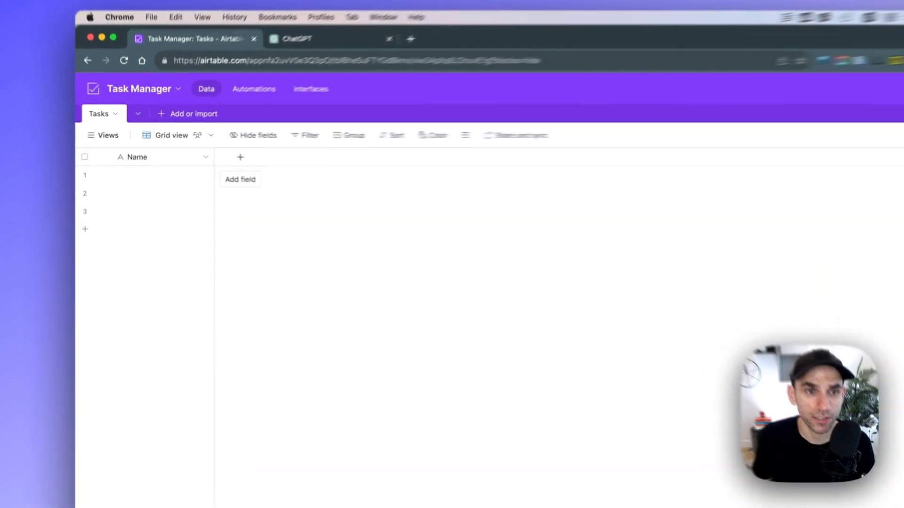
- Set up a new Single line text field named Description in the Tasks table
click(205, 151)
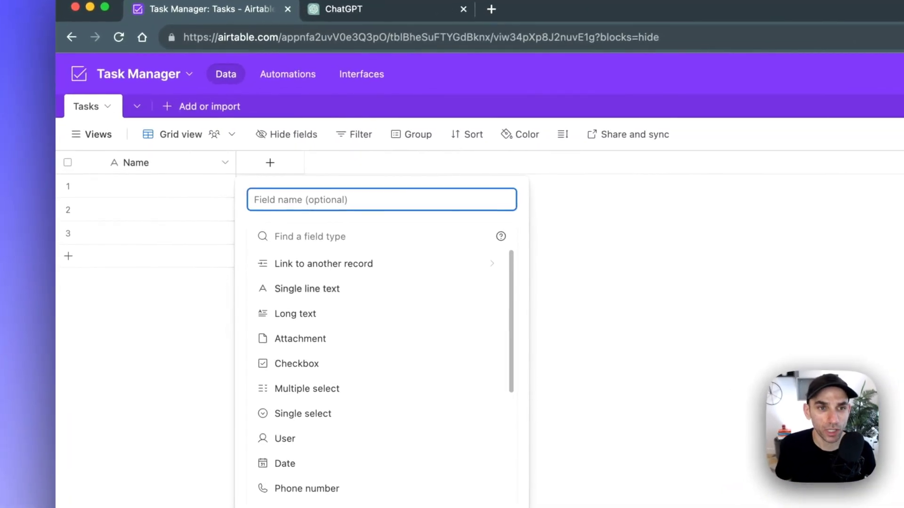
scroll(363, 353, down, 5)
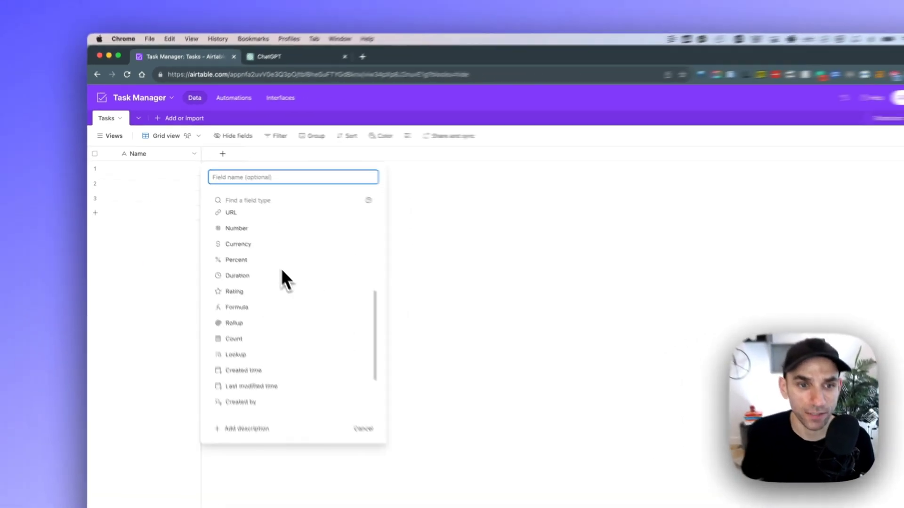
scroll(281, 268, up, 5)
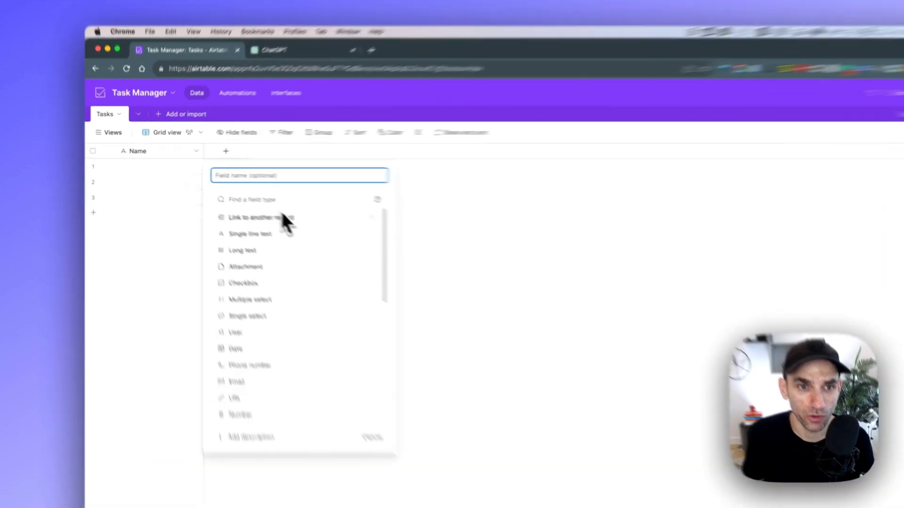
click(247, 188)
text(text)
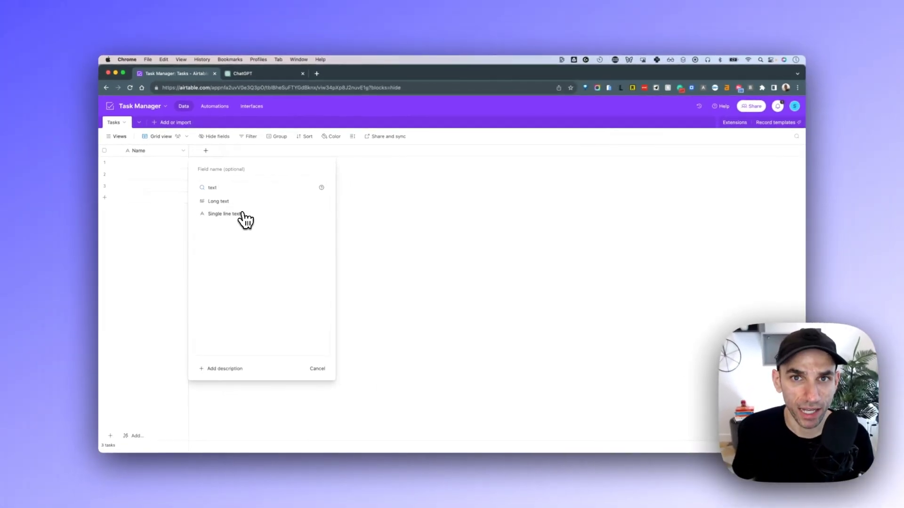
mouse_move(245, 219)
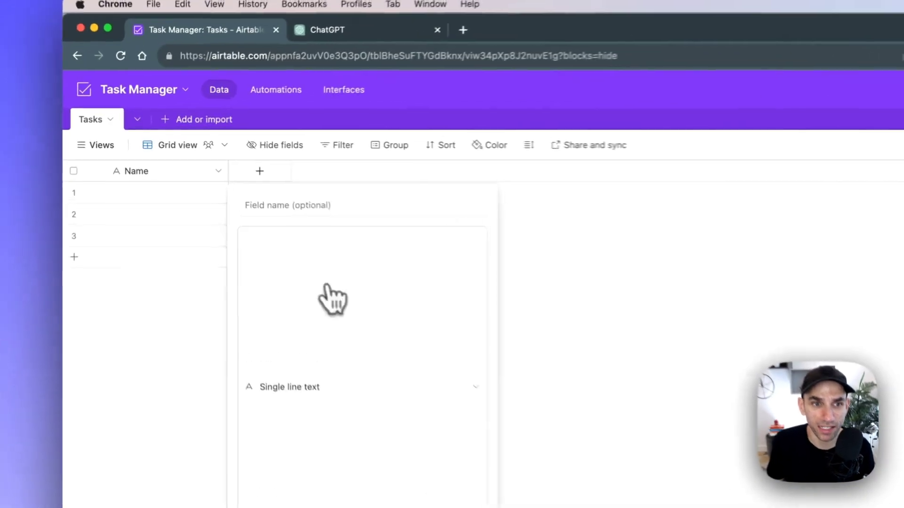
click(244, 218)
click(241, 168)
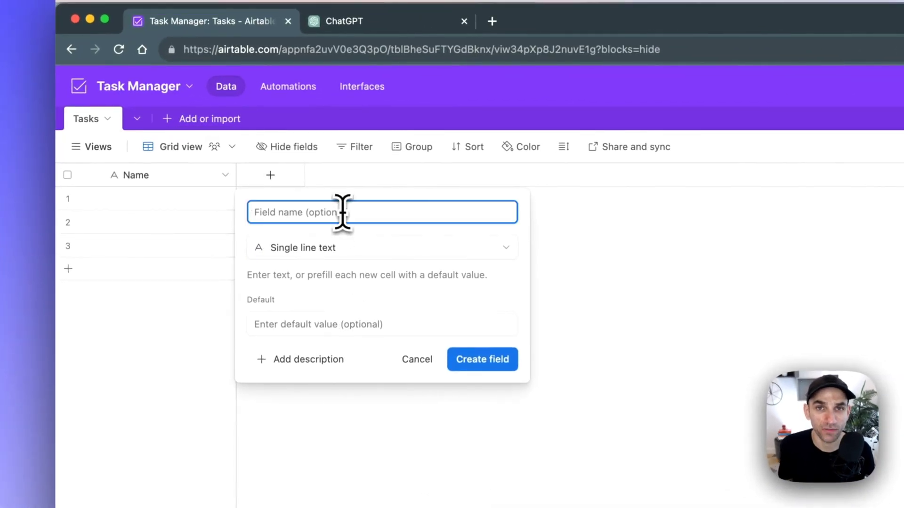
text(Description)
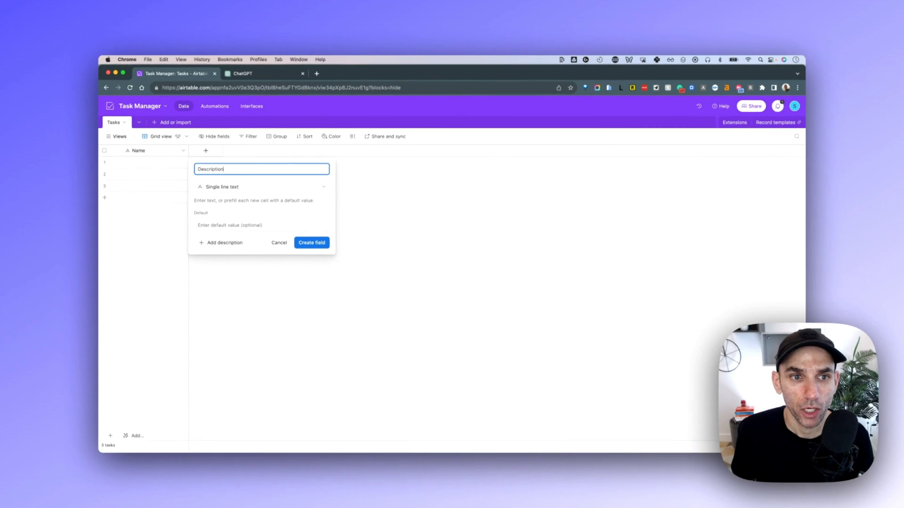
click(197, 169)
text(Task)
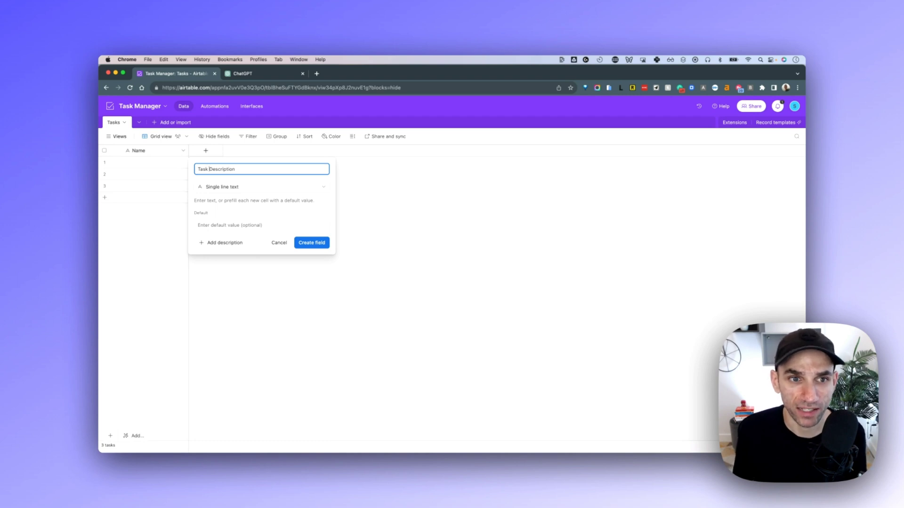
double_click(203, 169)
key(BackSpace)
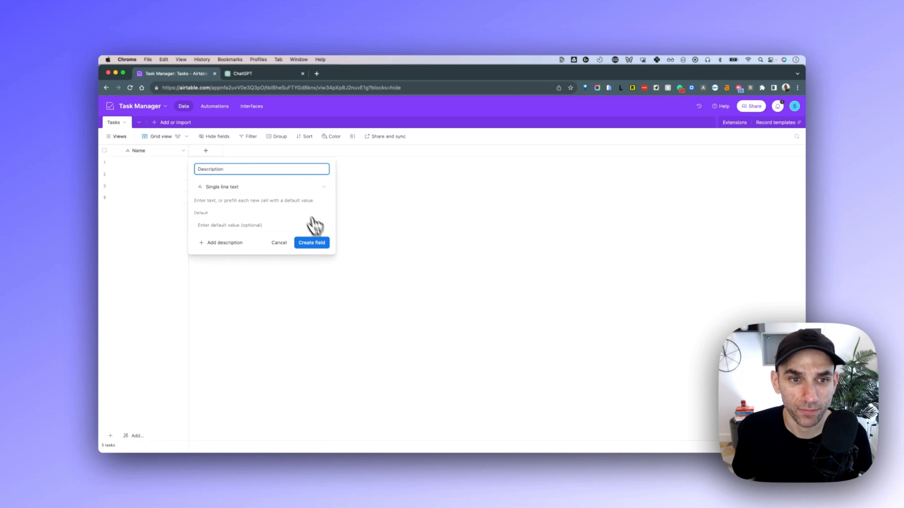
- Create the Description field and widen its column in the grid
click(315, 245)
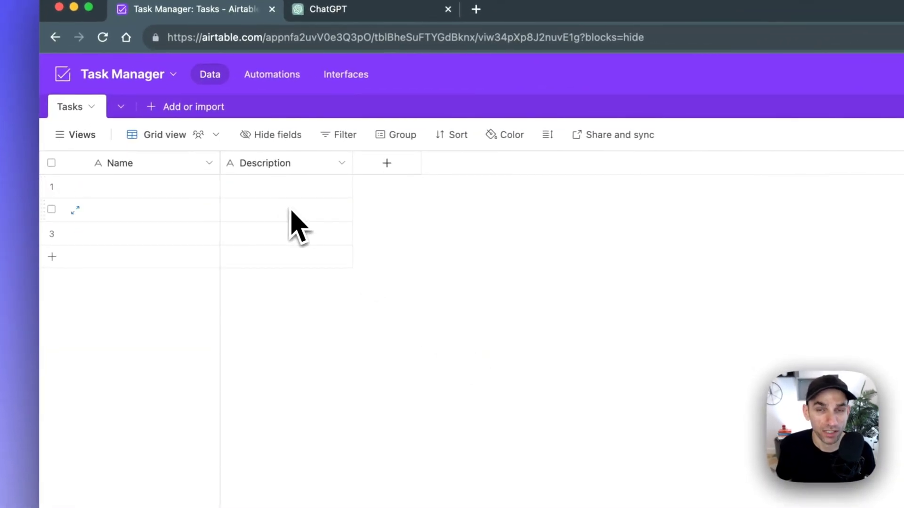
drag(353, 163, 486, 169)
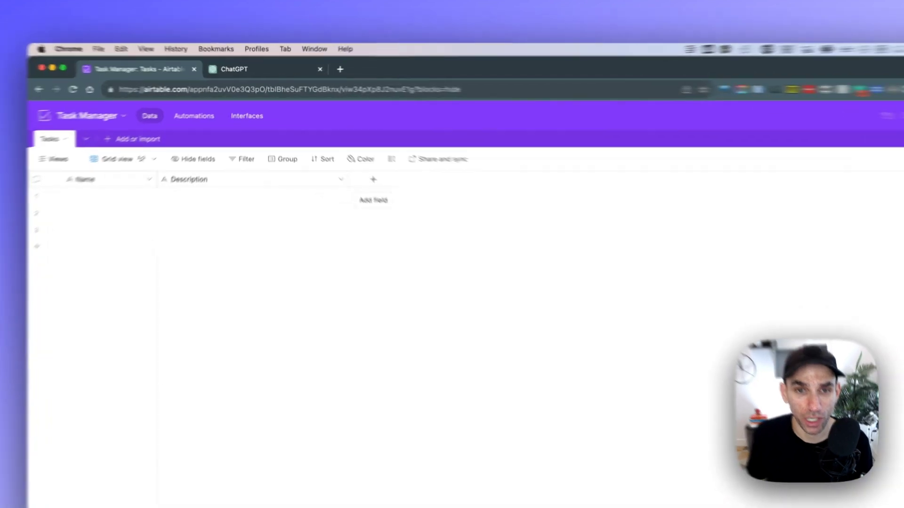
- Add a Checkbox field named Done to the Tasks table
click(340, 151)
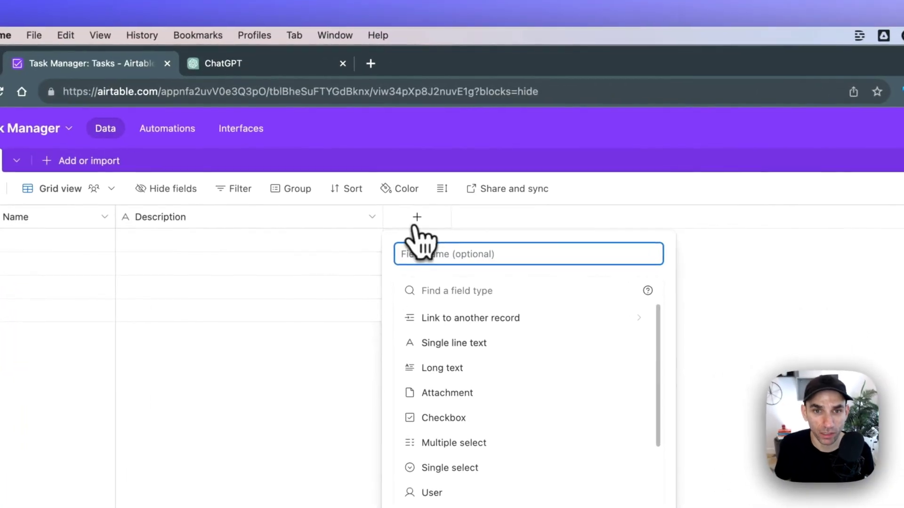
click(438, 288)
text(status)
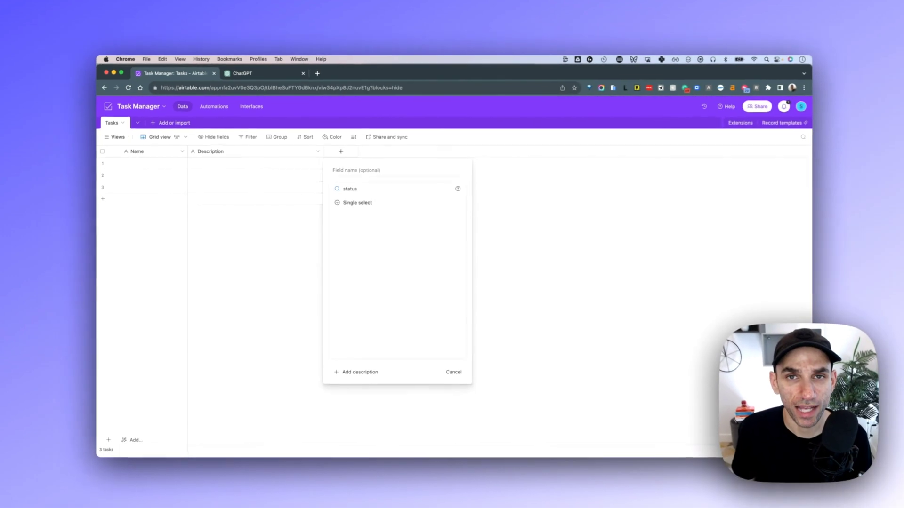
key(super+a)
key(BackSpace)
text(check)
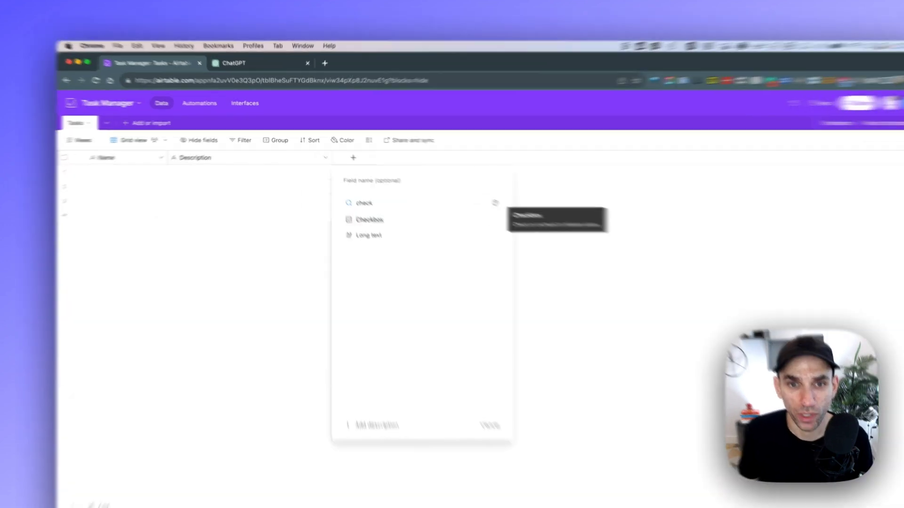
click(353, 201)
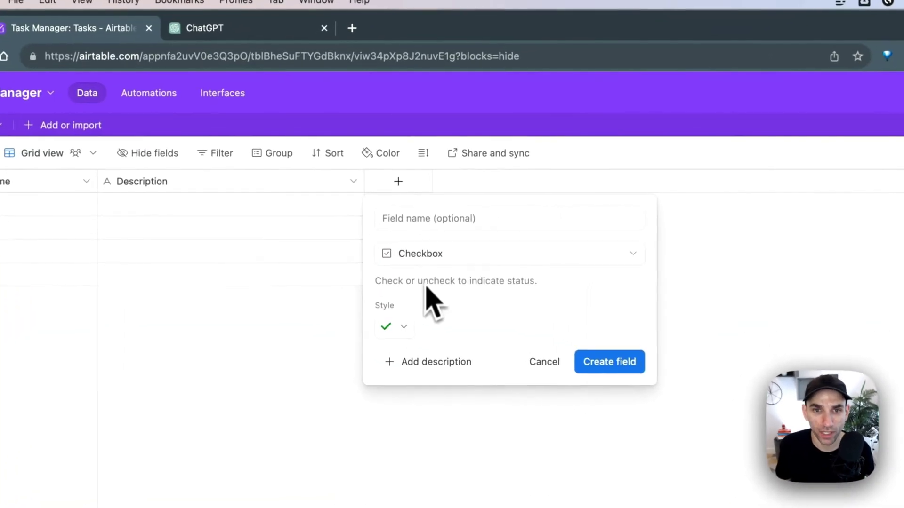
click(430, 226)
text(Done)
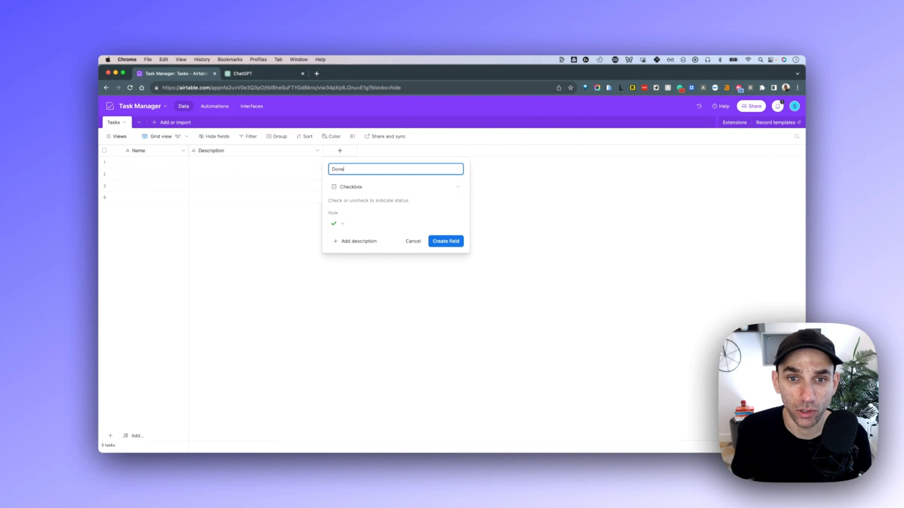
click(445, 241)
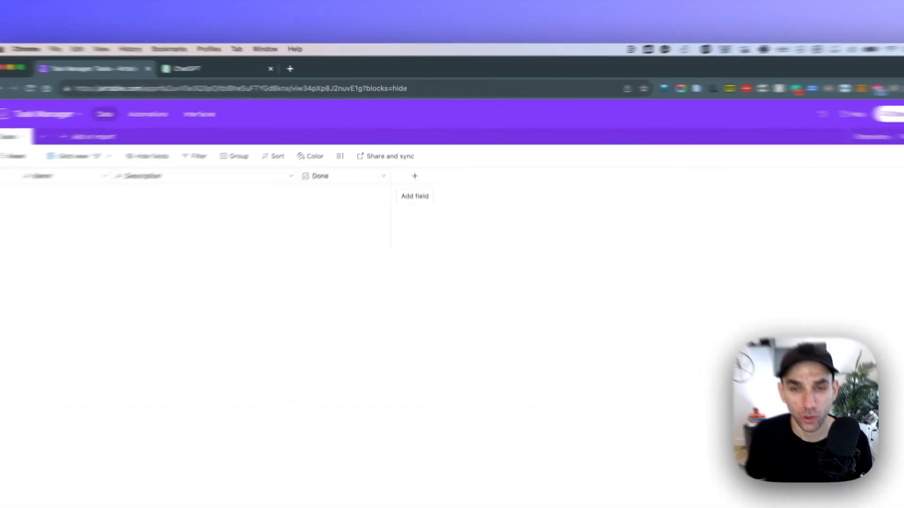
- Set up a new Single select field named Priority in the Tasks table
click(406, 151)
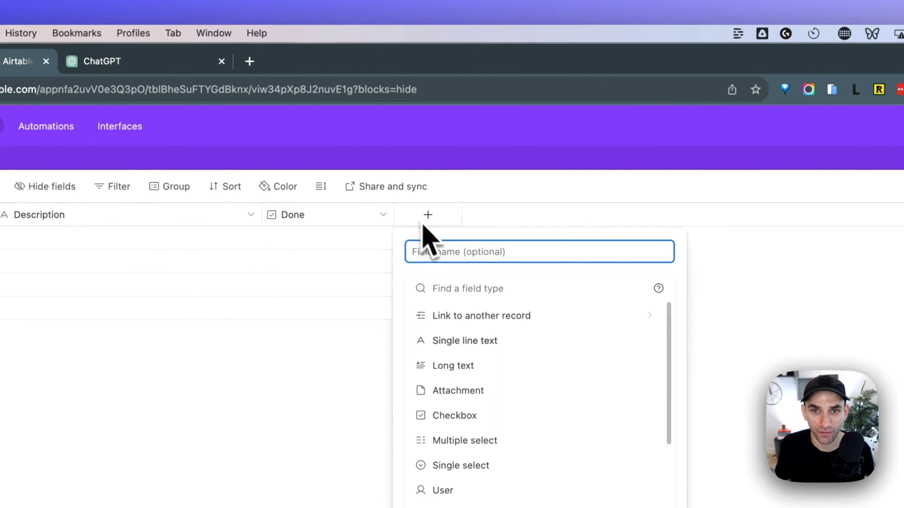
click(464, 289)
text(prior)
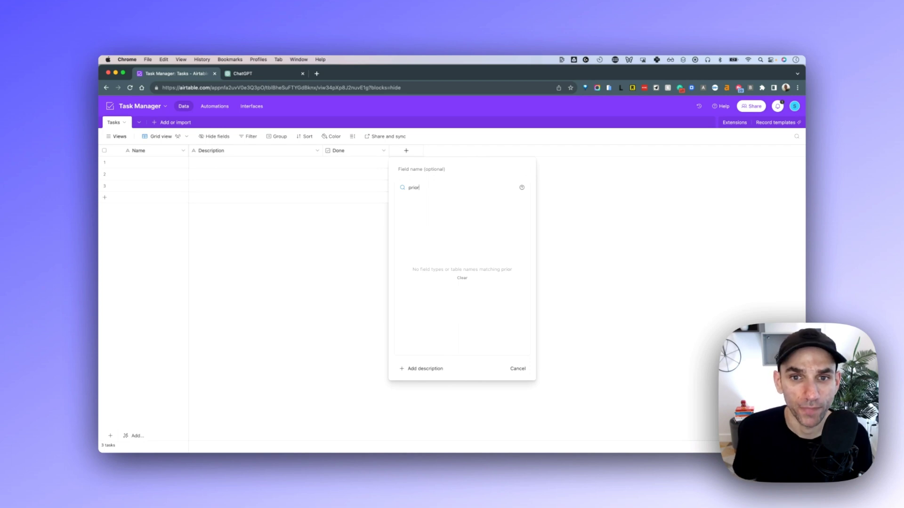
key(BackSpace)
key(BackSpace)
key(BackSpace)
key(BackSpace)
key(BackSpace)
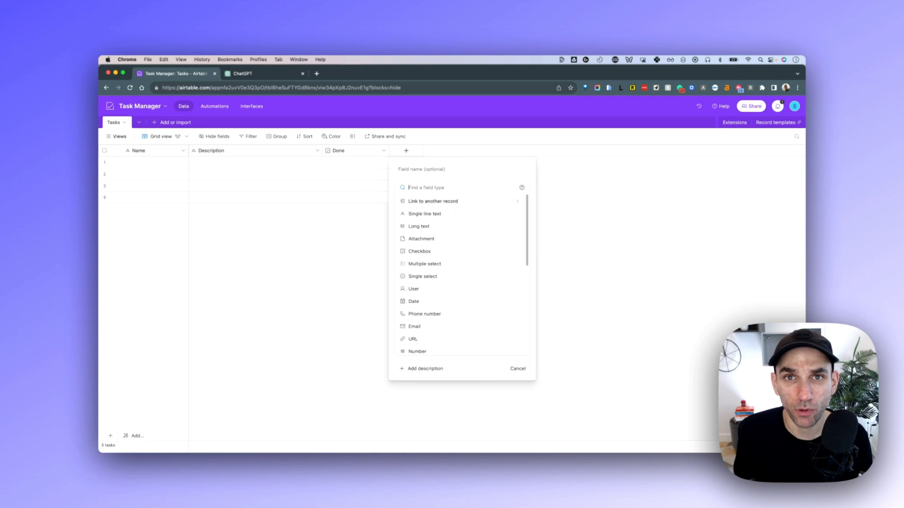
text(sele)
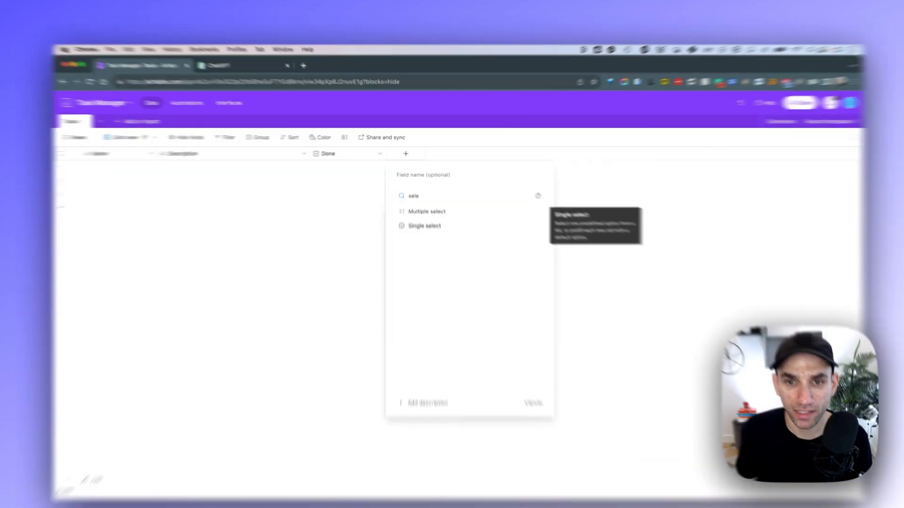
click(423, 213)
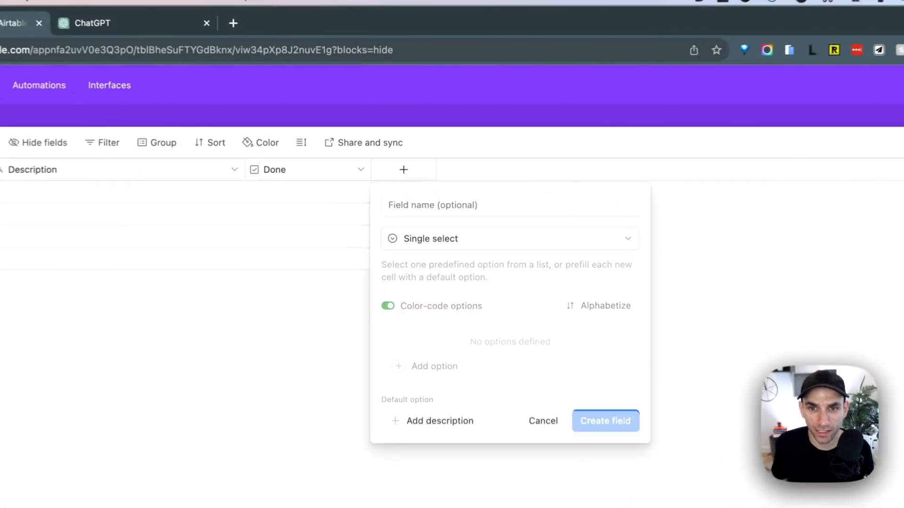
click(443, 209)
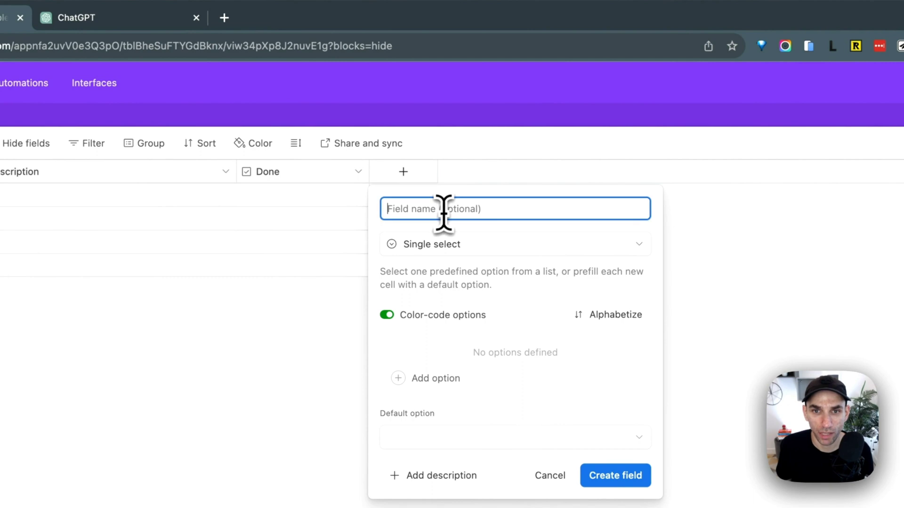
text(Priority)
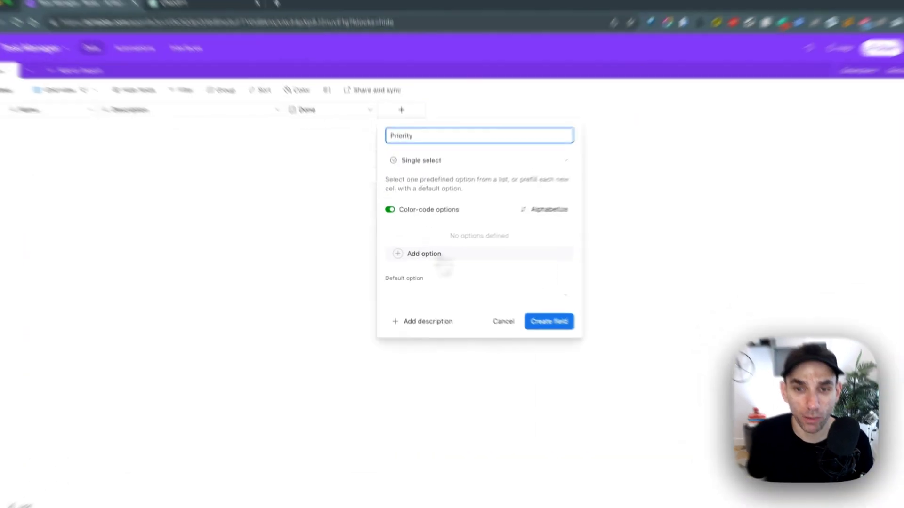
- Define the options High, Medium and Low for the Priority field and create it
click(431, 255)
text(High)
click(446, 256)
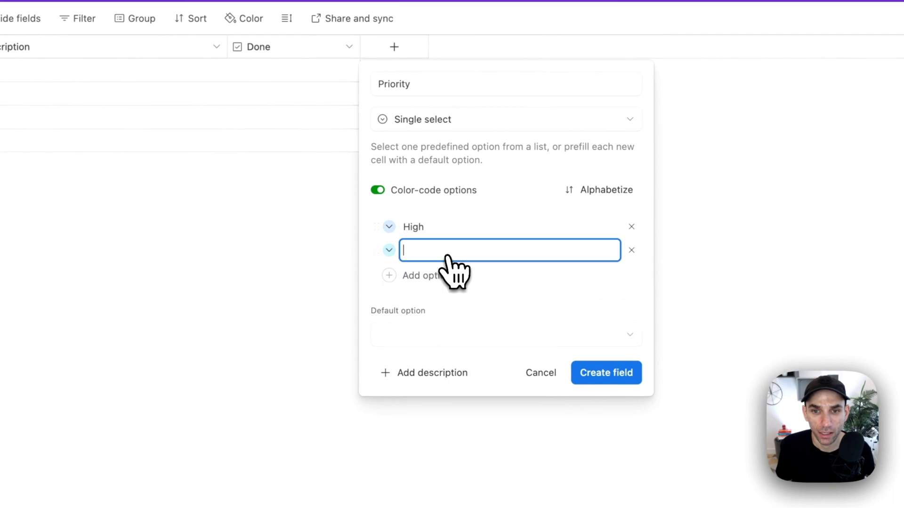
text(Med)
text(ium)
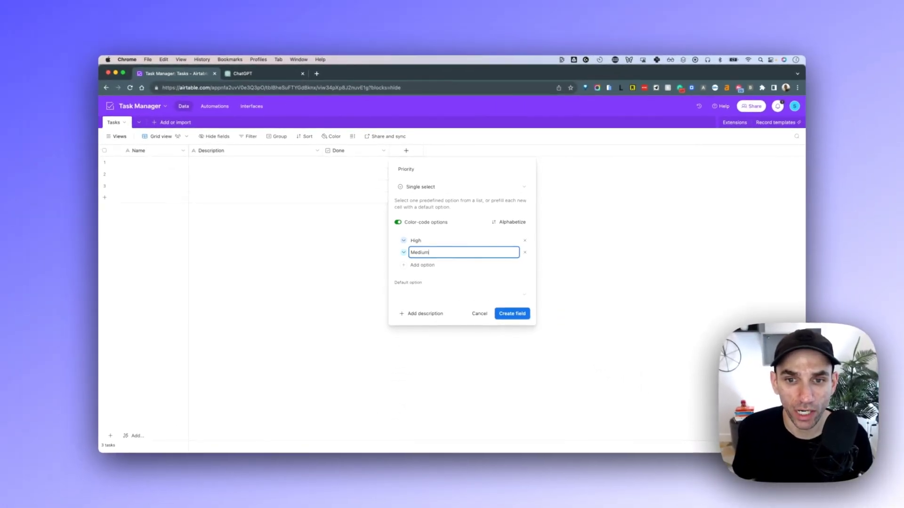
key(Return)
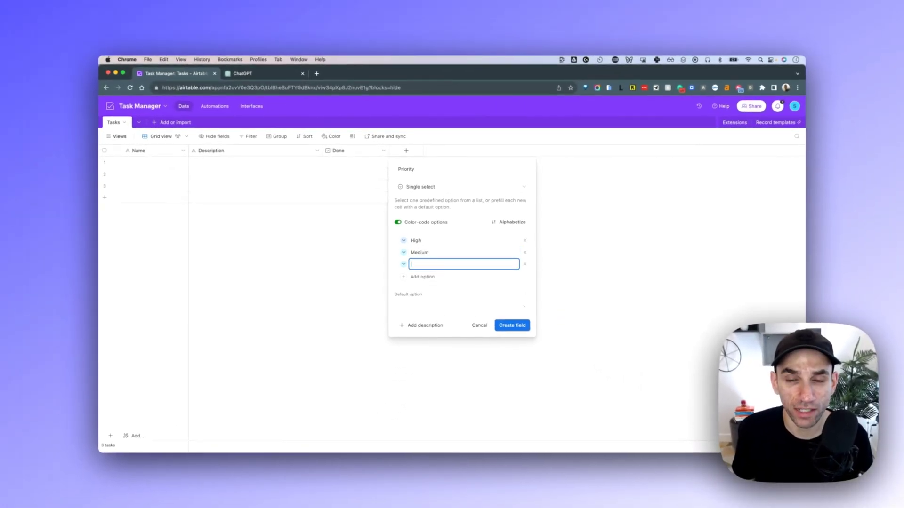
text(Low)
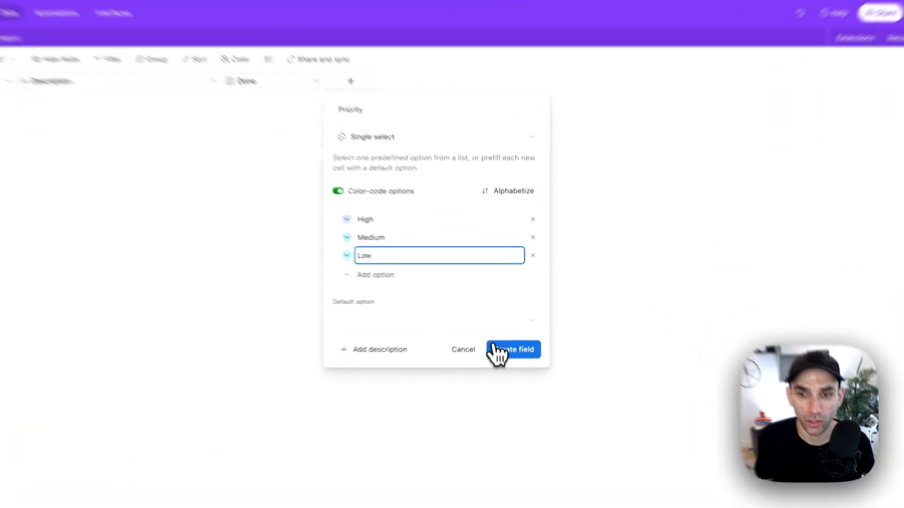
click(512, 326)
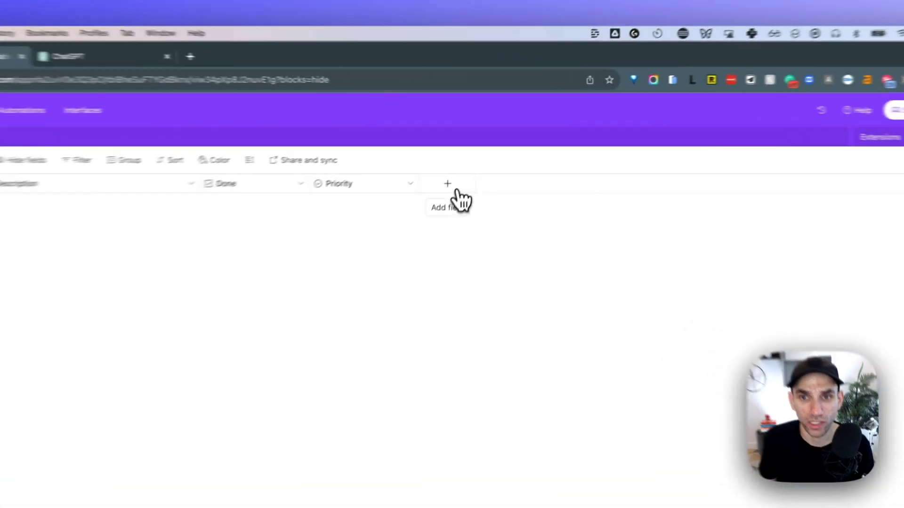
- Add a Date field named Due Date to the Tasks table
click(456, 191)
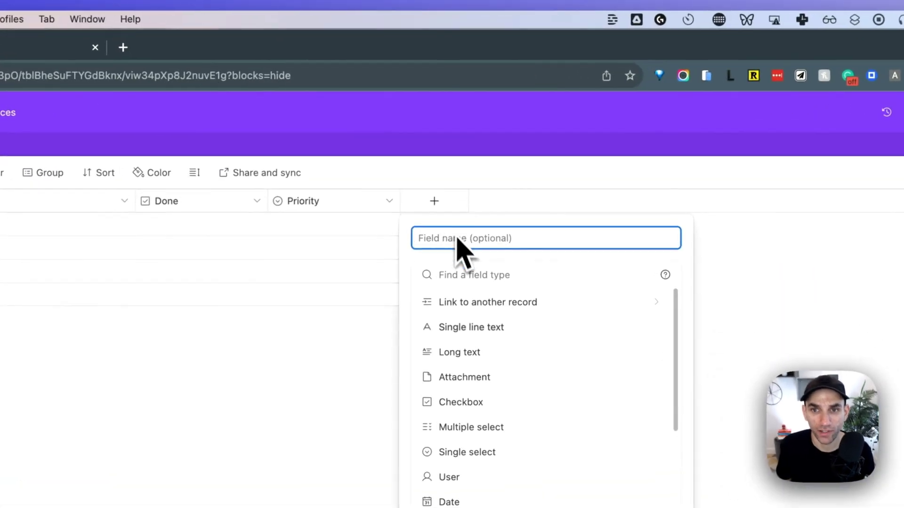
click(472, 245)
text(data)
key(BackSpace)
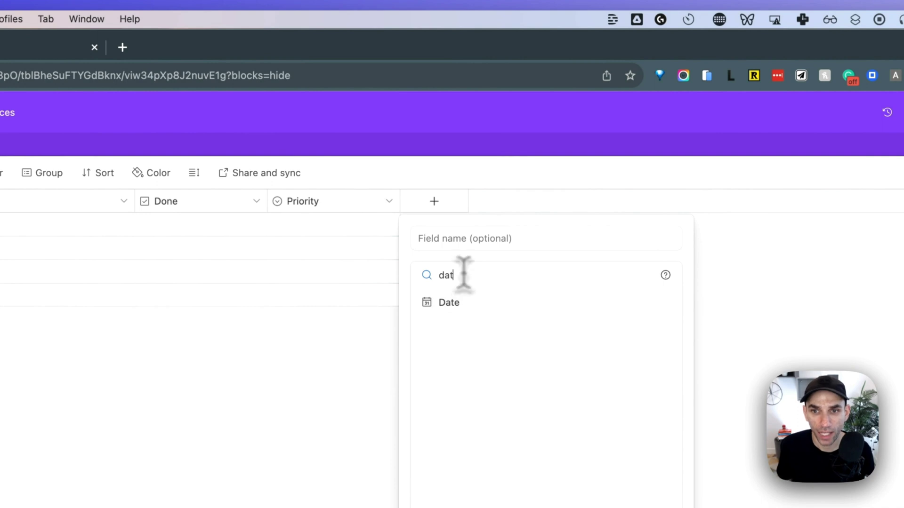
click(464, 306)
click(477, 239)
text(Due Date)
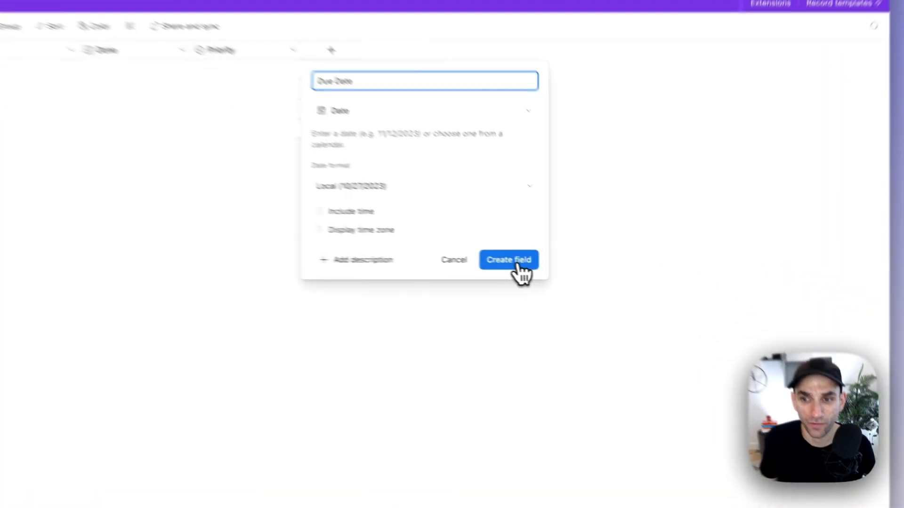
click(584, 279)
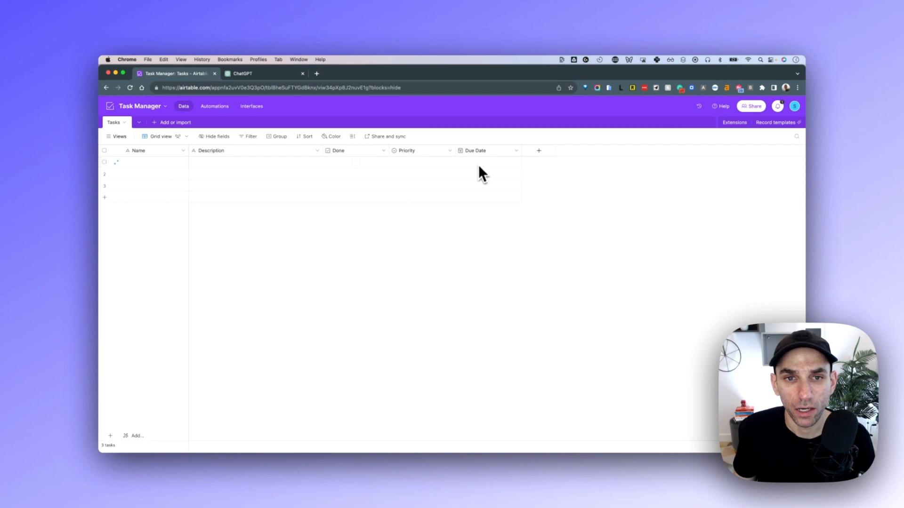
- Move the Done column between Name and Description and make it narrower
drag(397, 151, 284, 150)
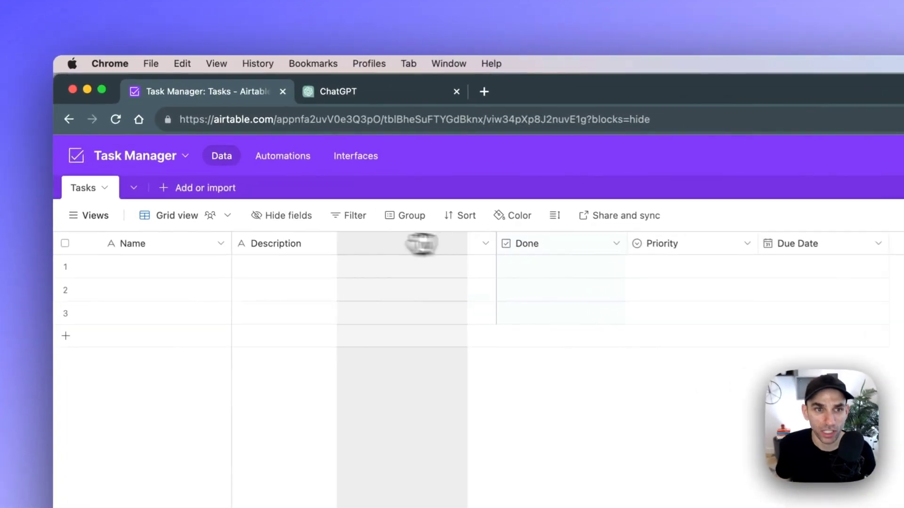
drag(422, 243, 262, 241)
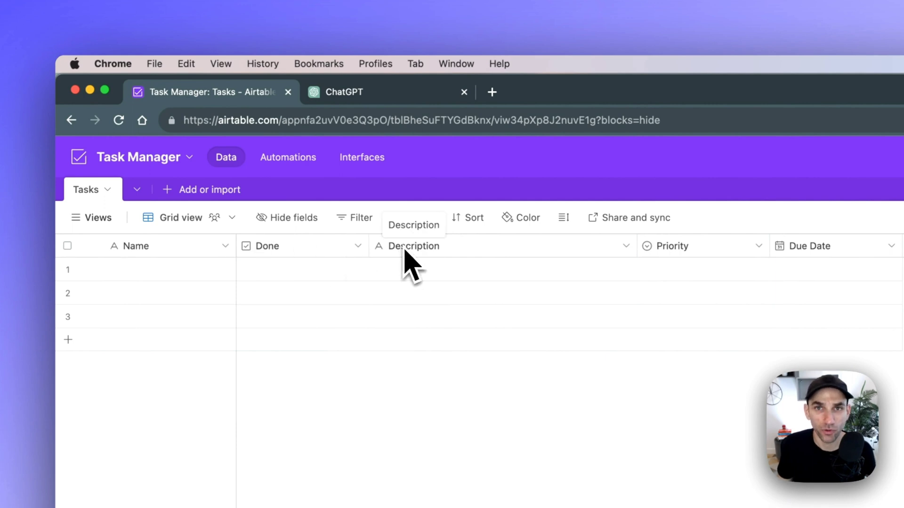
drag(369, 246, 321, 246)
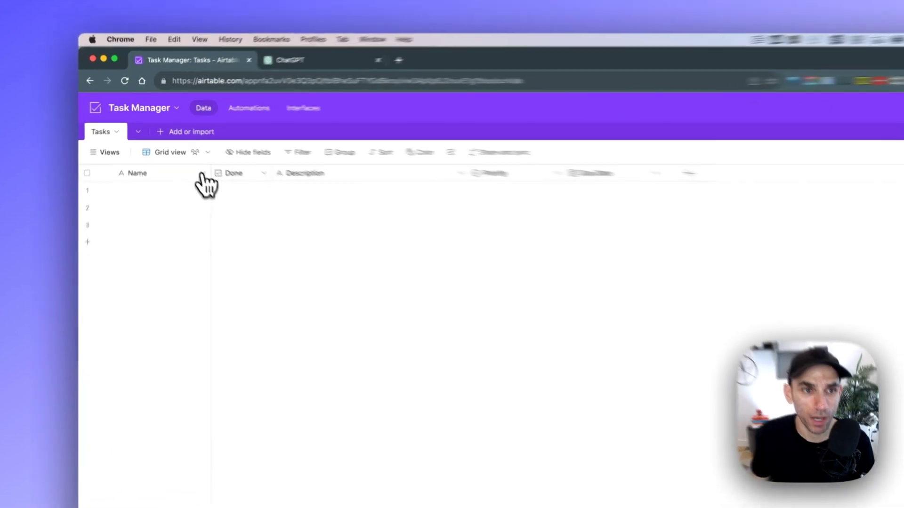
- Change the type of the primary Name field to Autonumber and save it
click(182, 150)
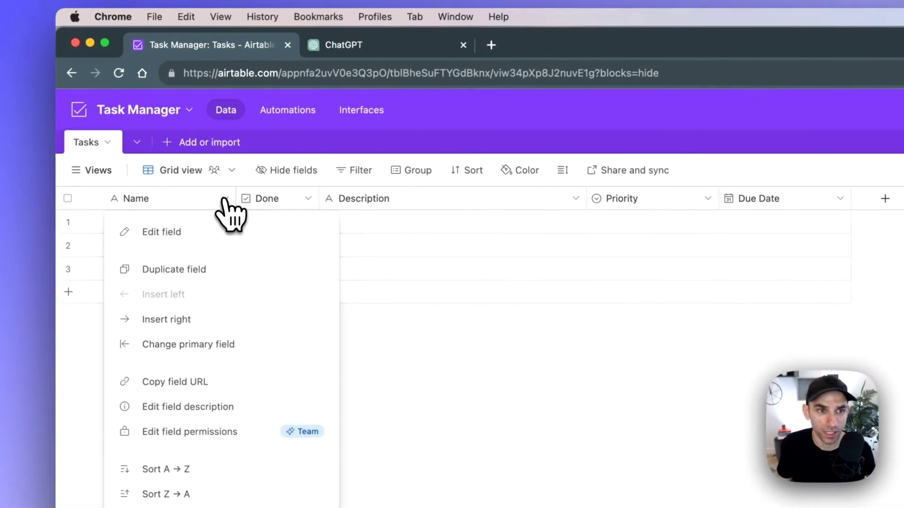
click(213, 231)
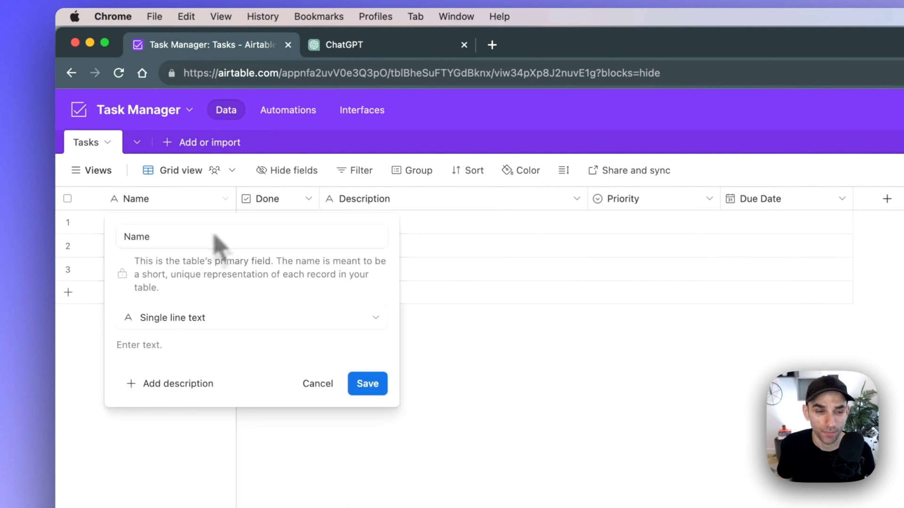
click(238, 317)
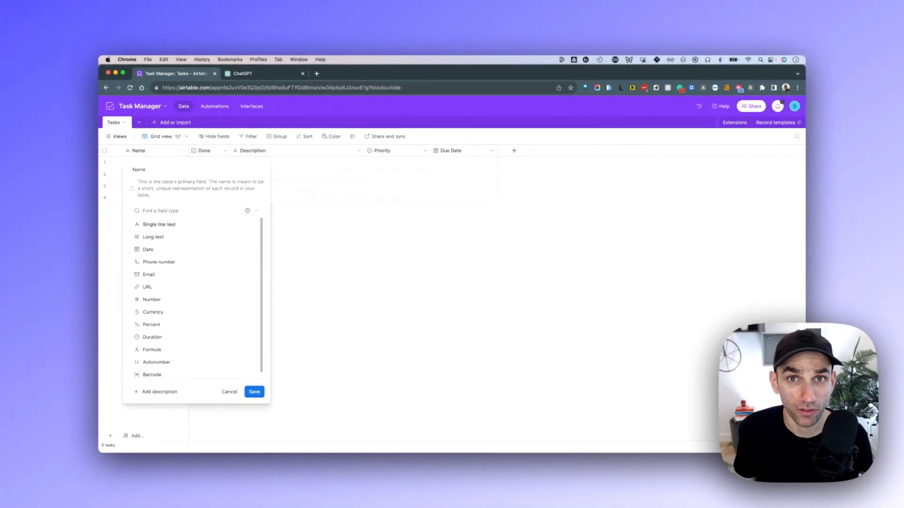
text(aut)
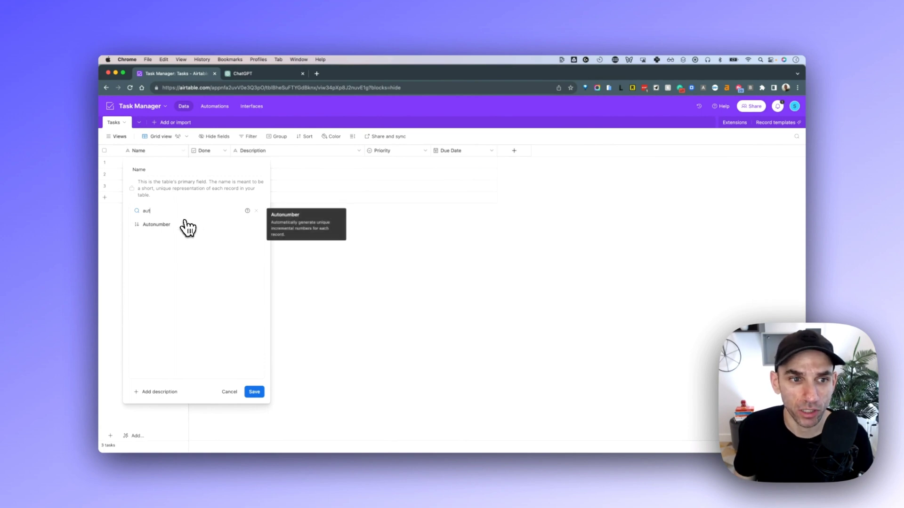
click(187, 225)
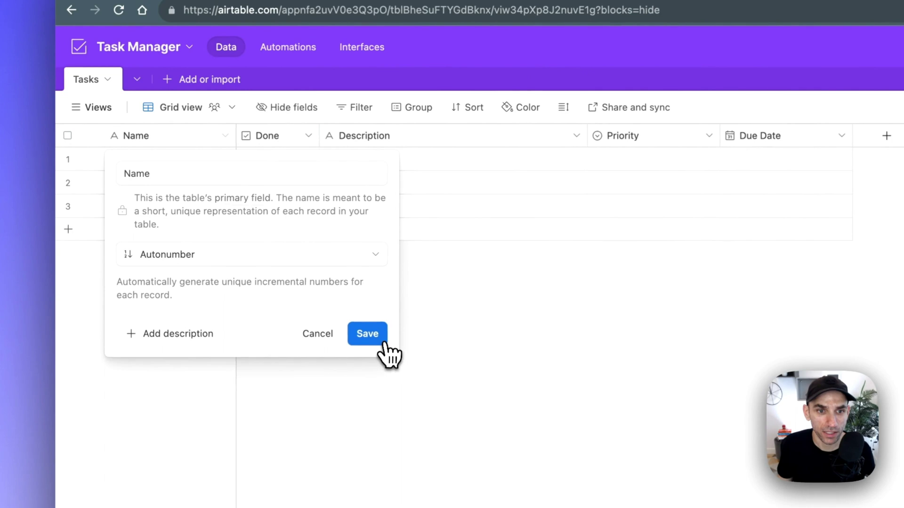
click(384, 344)
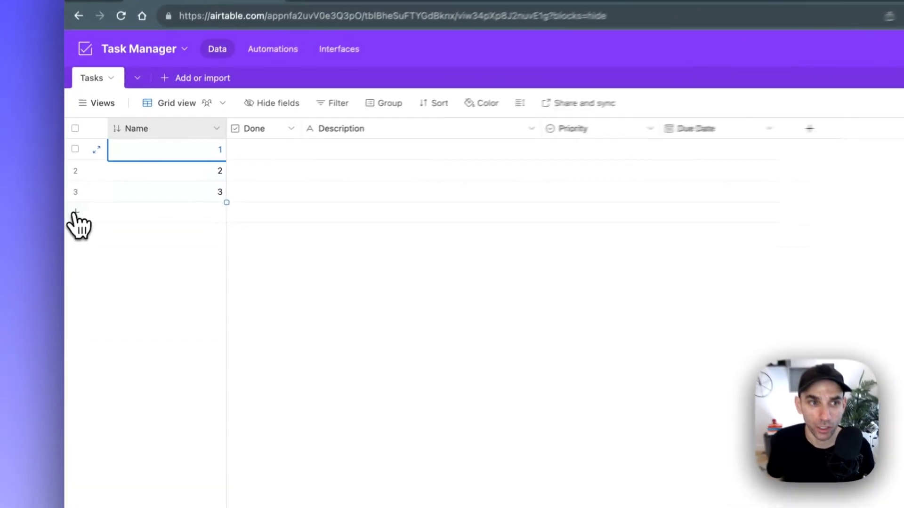
- Add a fourth record to the Tasks table and narrow the Name column
click(76, 212)
click(300, 297)
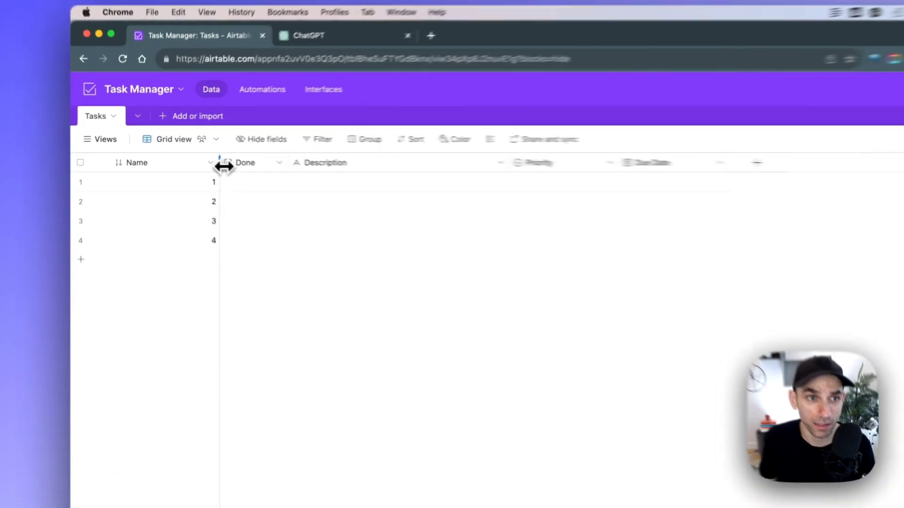
drag(189, 155, 163, 156)
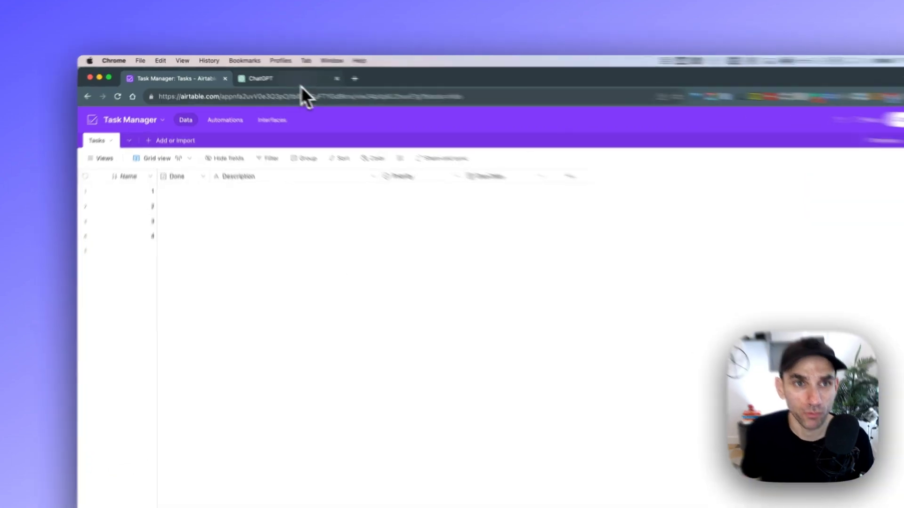
- Switch to ChatGPT and ask it to create 10 dummy tasks for airtable with fields Done (checkbox), description (text), priority (high medium low) and Due Date
click(271, 75)
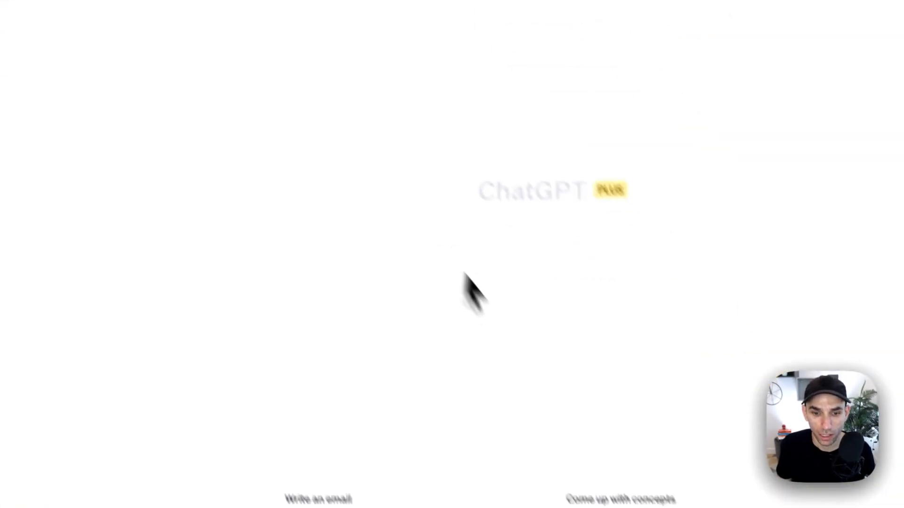
click(319, 412)
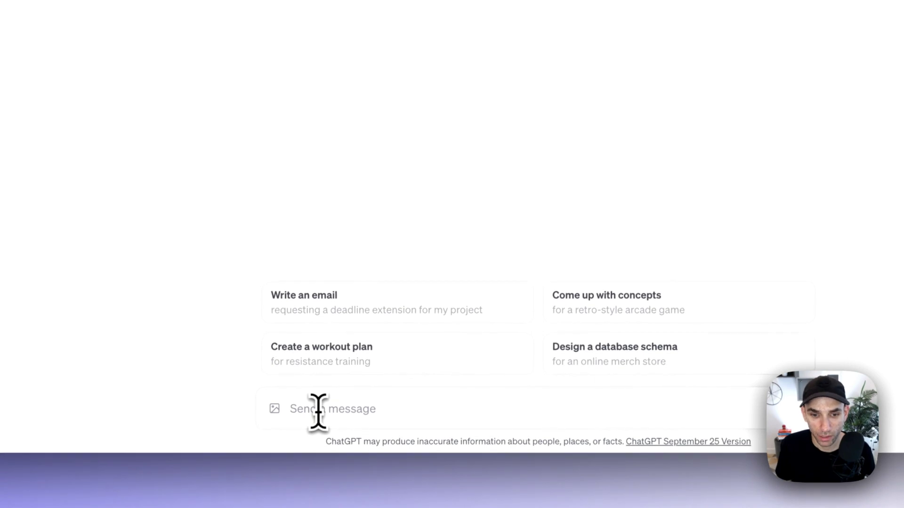
text(create 10 d)
text(ummy tasks )
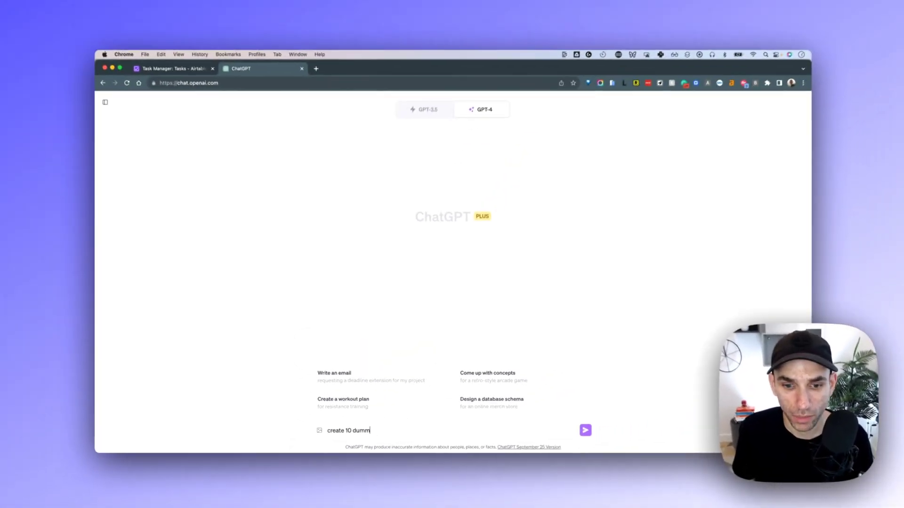
text(for a)
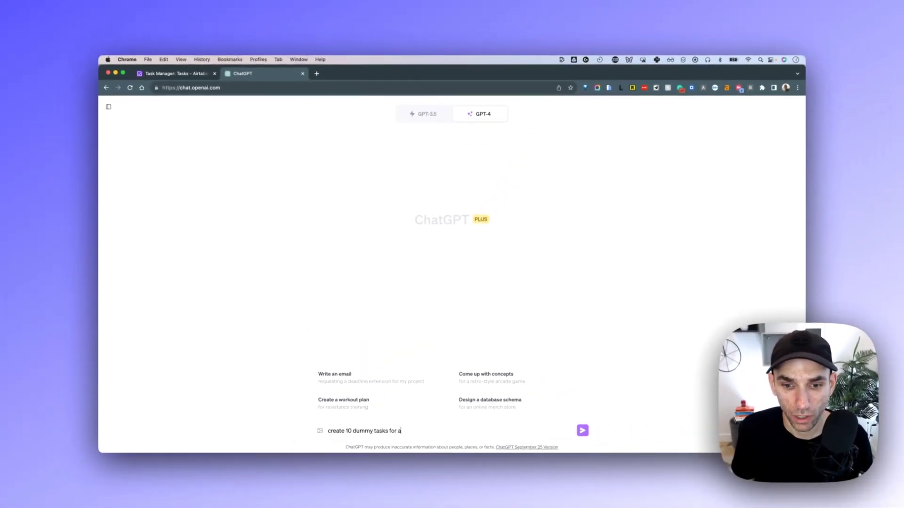
text(irtable wit)
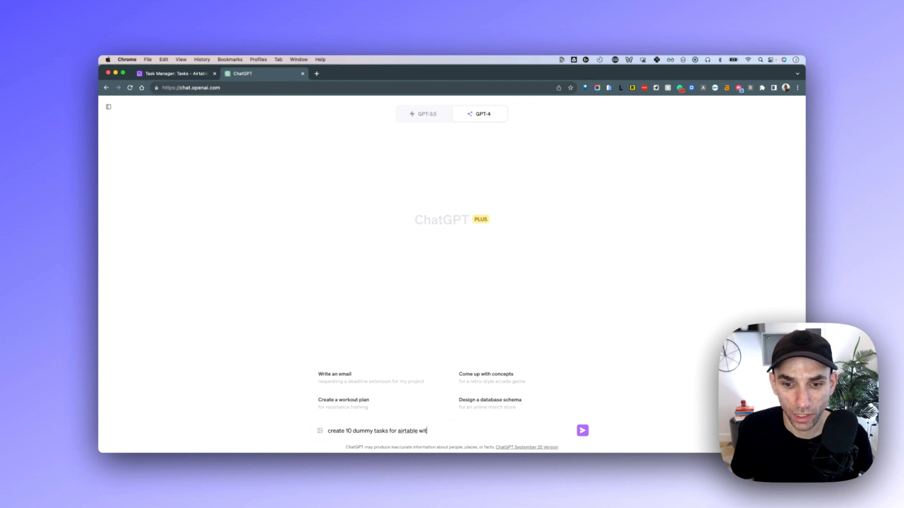
text(h fields Done (bo)
text(eco)
text(x)
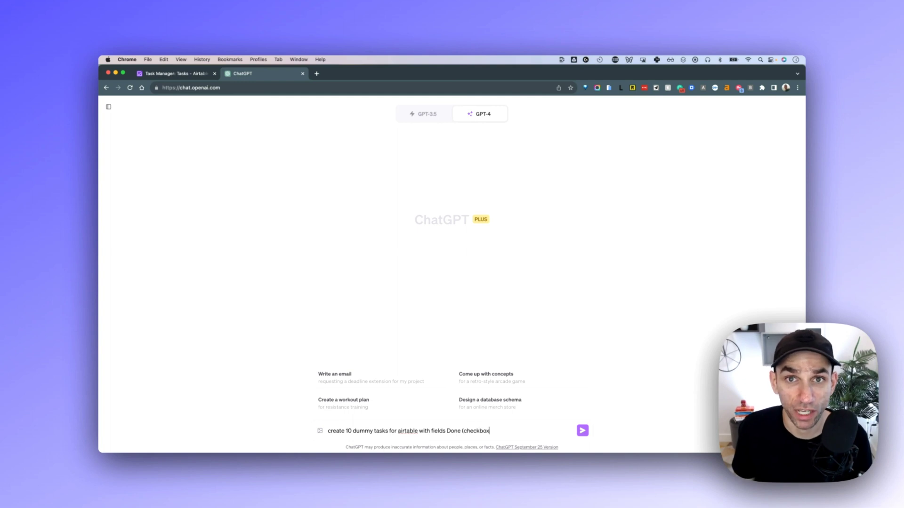
text(), description (text), priority)
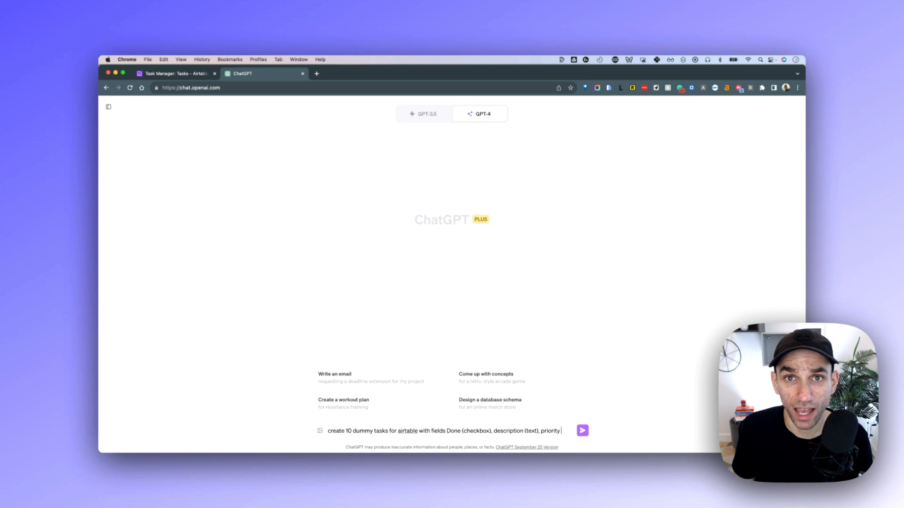
text( (high med)
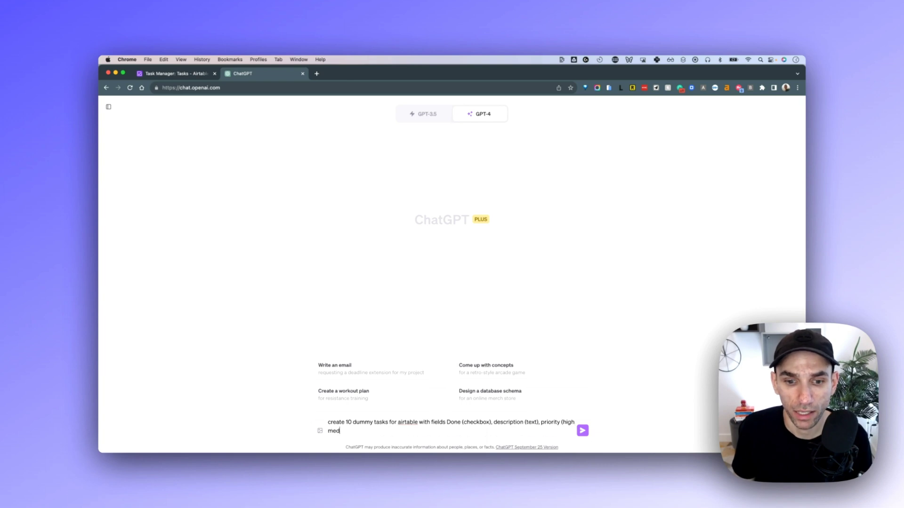
text(ium low) and Due Date)
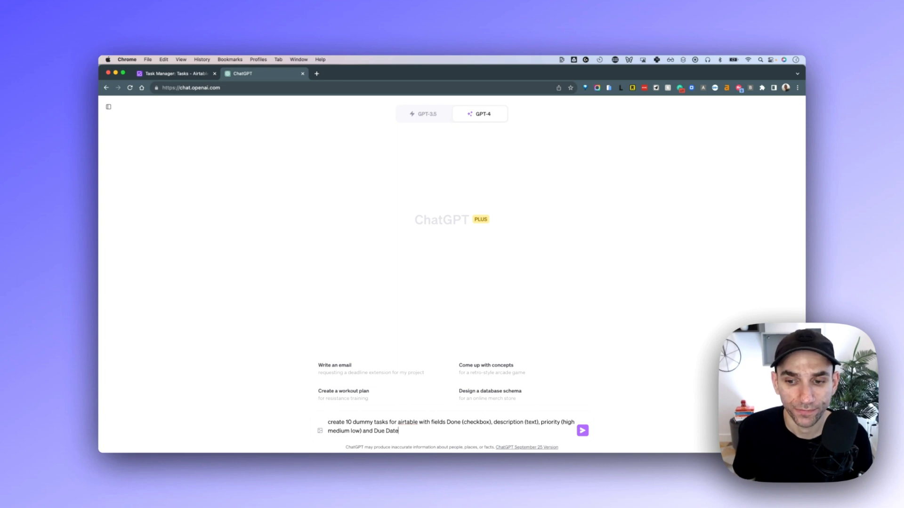
key(Return)
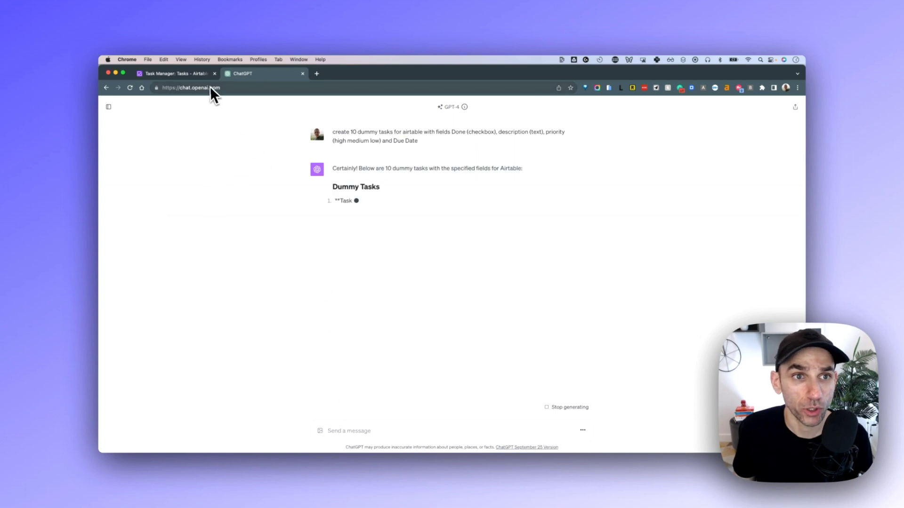
- Return to the Airtable base and enter "this is a test task" as the first record's description
click(199, 75)
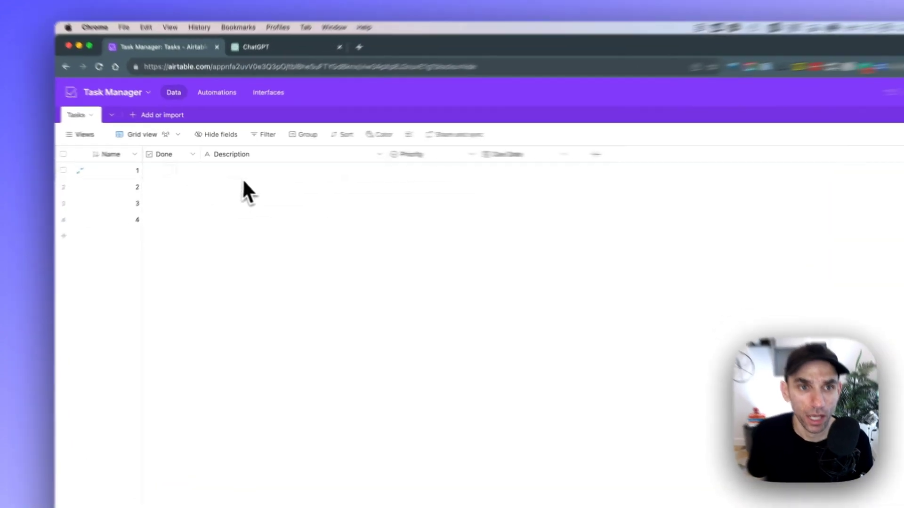
click(240, 164)
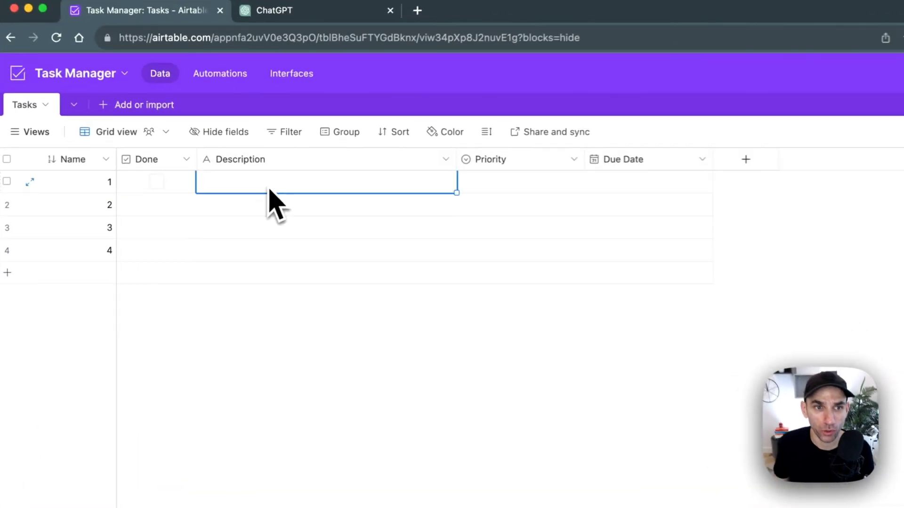
key(Return)
text(this is a test )
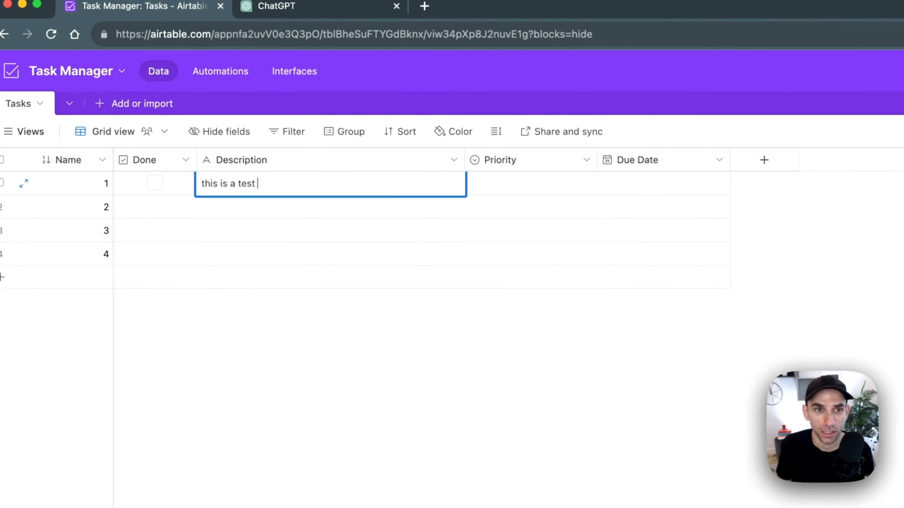
text(task)
- Set the priority of the first record in the Tasks table to High
click(497, 187)
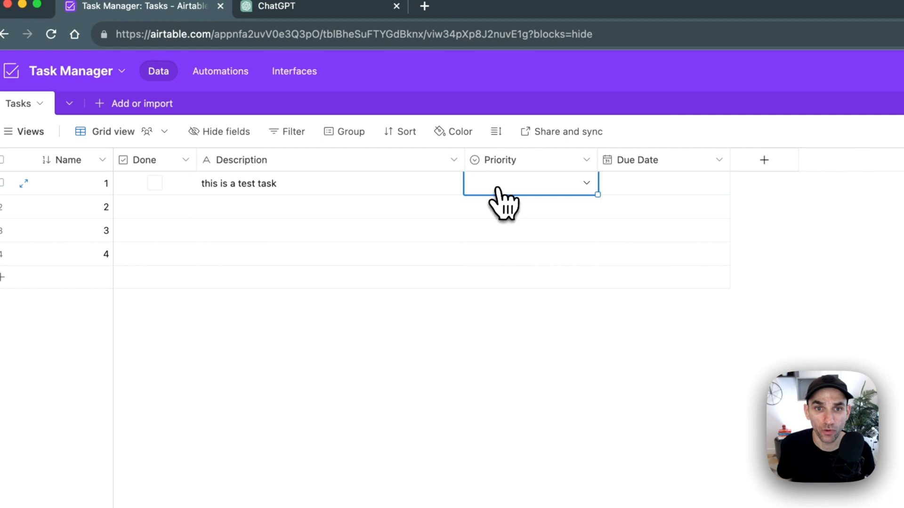
click(498, 189)
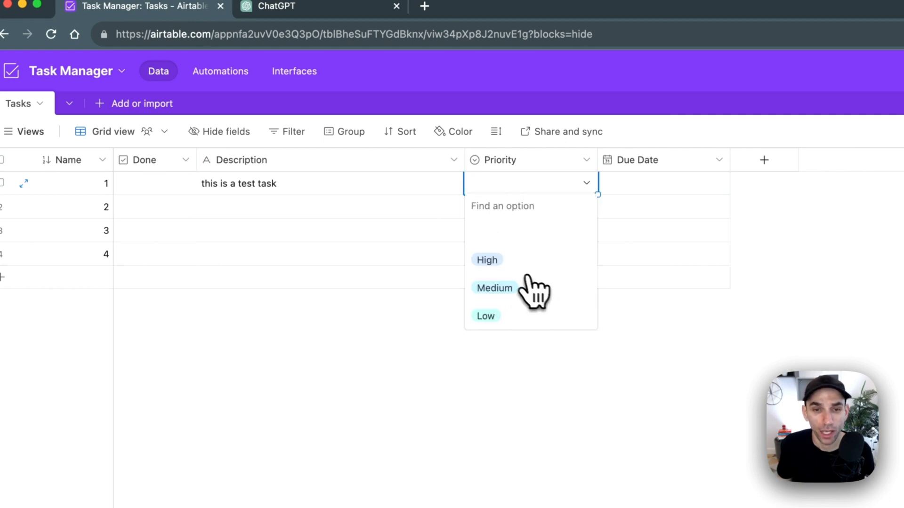
click(518, 263)
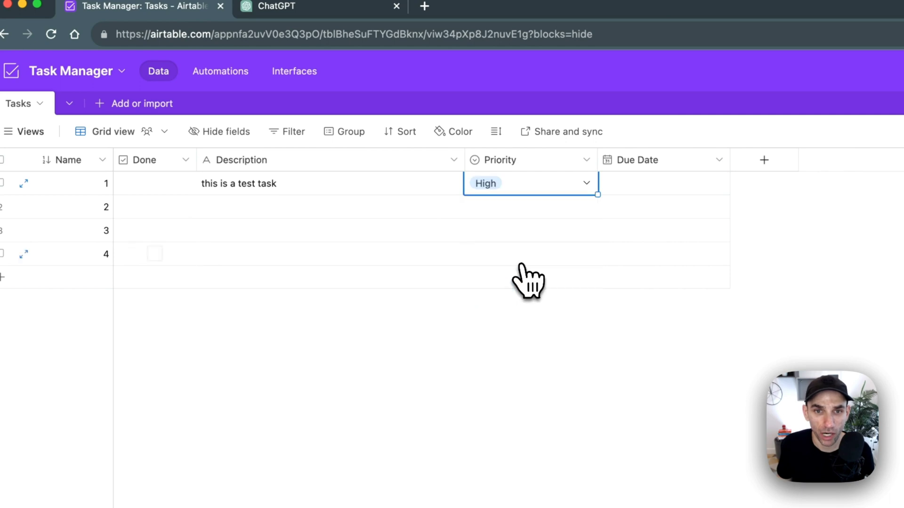
- Set the first record's due date to 10/27/2023 and mark that task as done
click(457, 195)
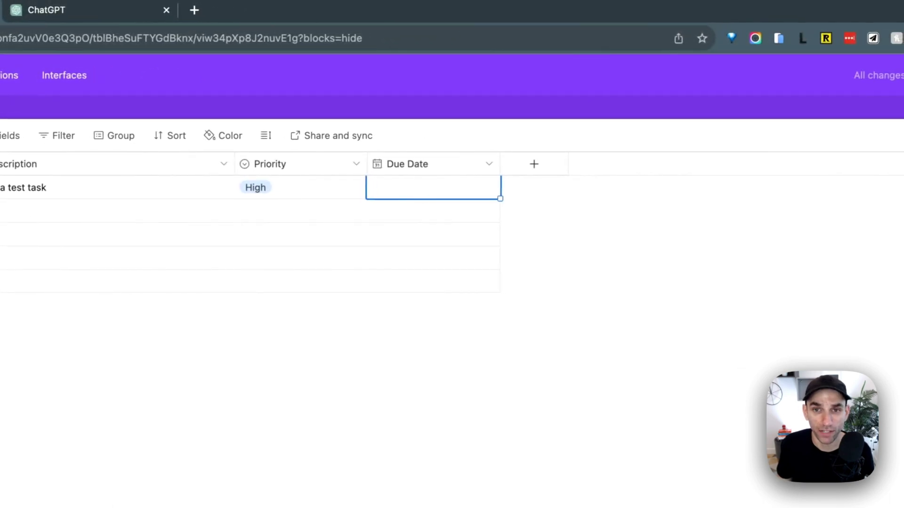
key(Return)
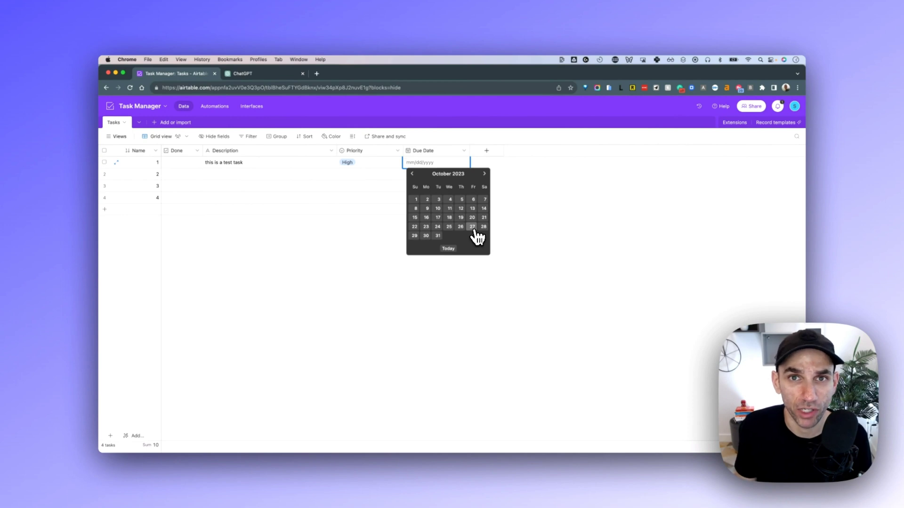
click(473, 228)
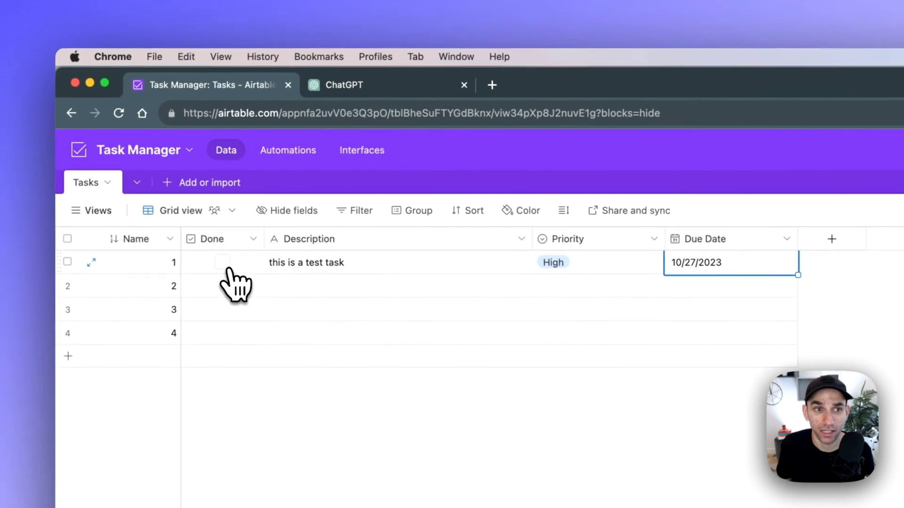
click(224, 263)
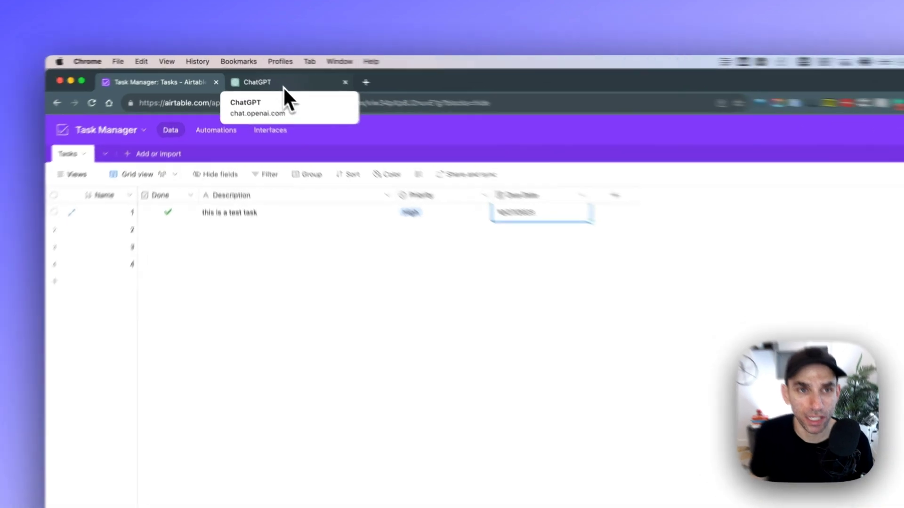
- Go back to ChatGPT, review the generated dummy tasks and ask for them in a table format
click(261, 78)
scroll(532, 336, up, 10)
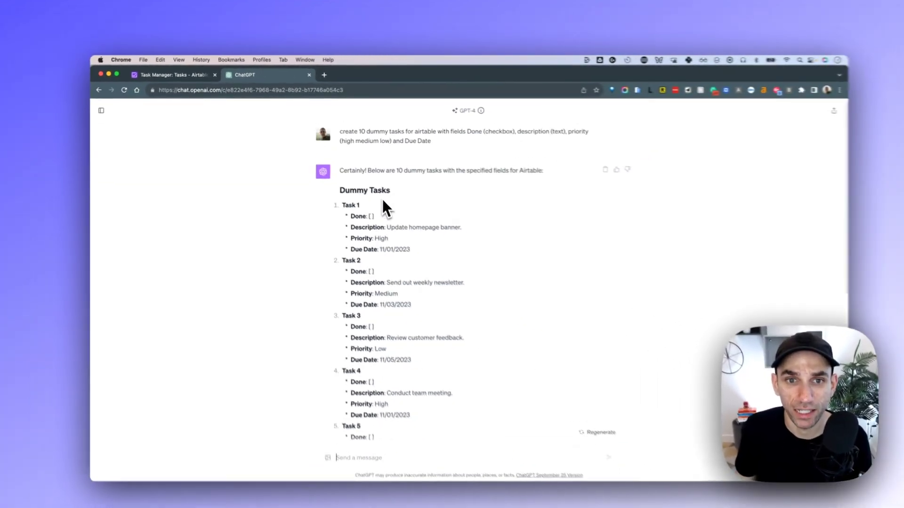
scroll(382, 200, down, 10)
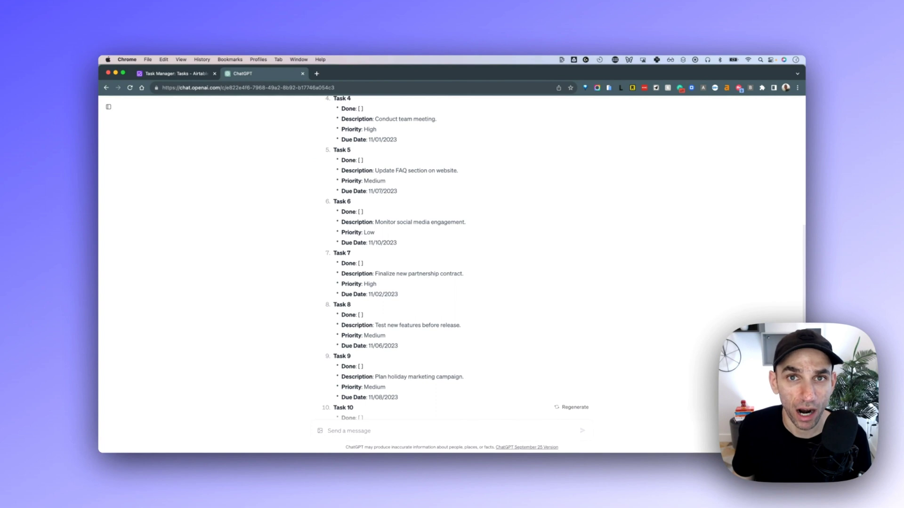
scroll(371, 188, down, 3)
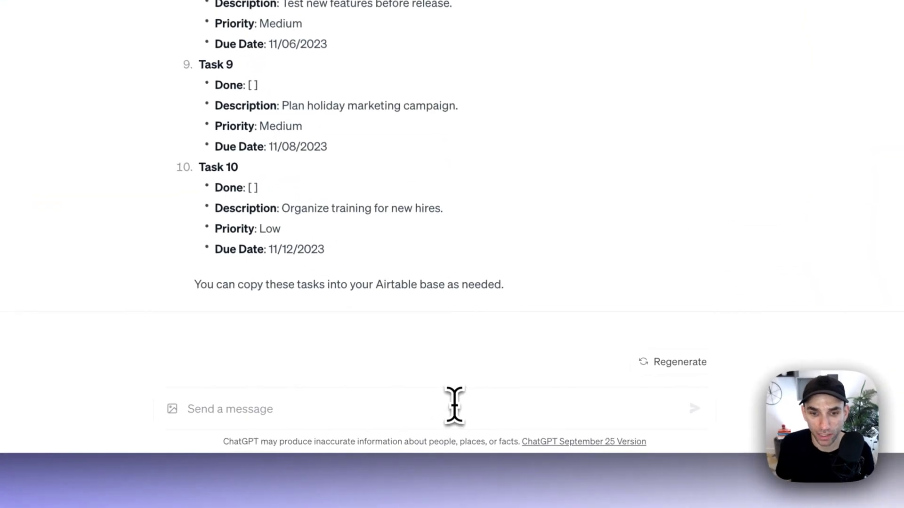
text(please give th)
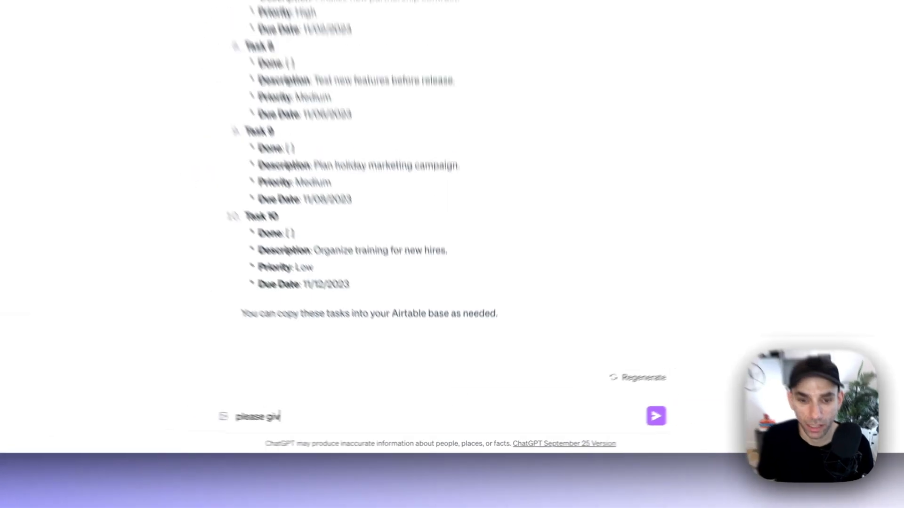
text(em to me )
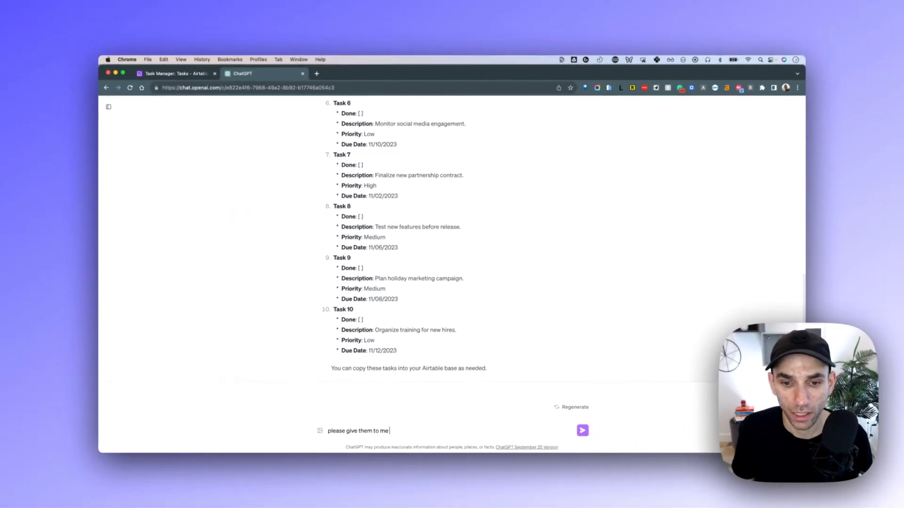
text(in a table format)
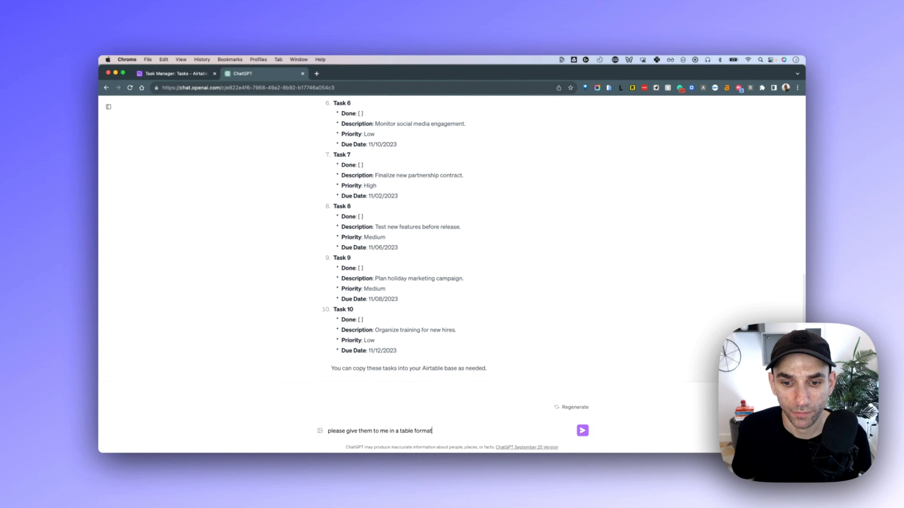
key(Return)
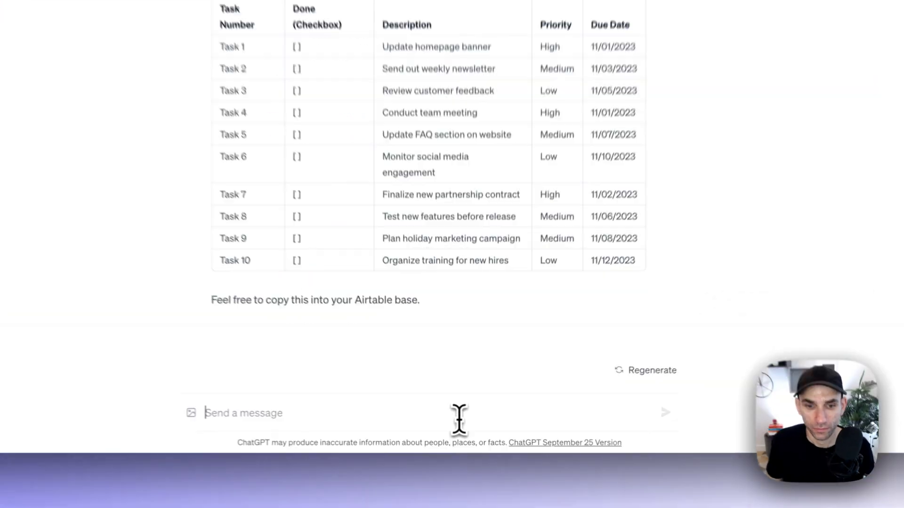
- Ask ChatGPT to leave out the task number field and randomize the done field between true and false
click(466, 432)
text(no need to to create a task number field and randomize the done the field between tru)
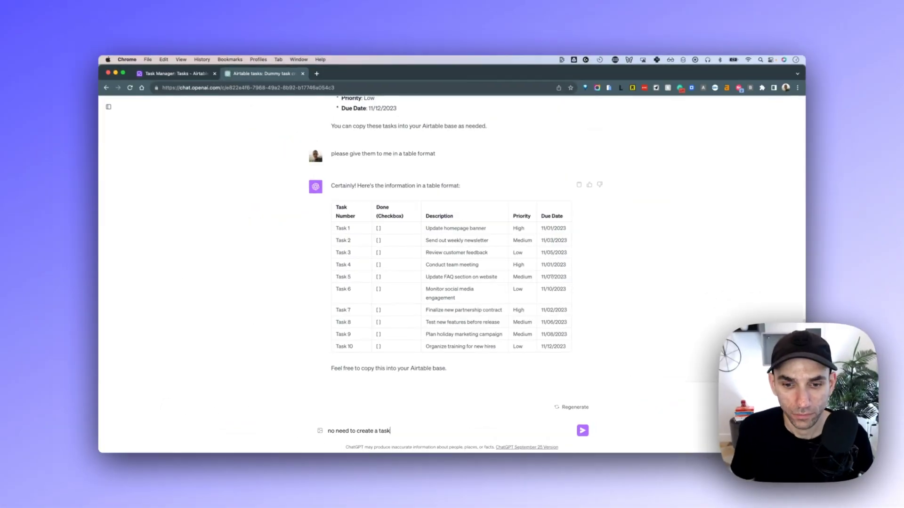
text(e and false)
key(Return)
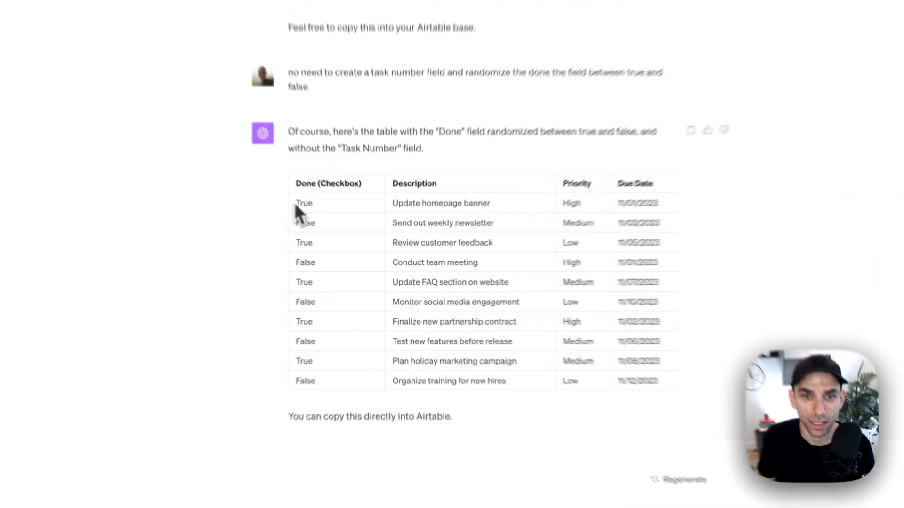
- Copy the ten task rows from ChatGPT's latest table into Airtable, starting at the second record's Done cell and expanding the table to fit
drag(336, 237, 561, 352)
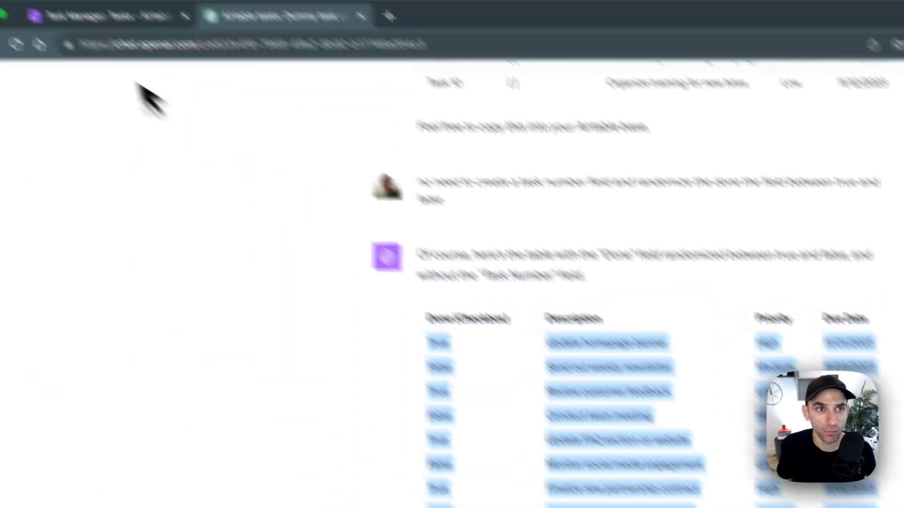
click(94, 14)
click(196, 288)
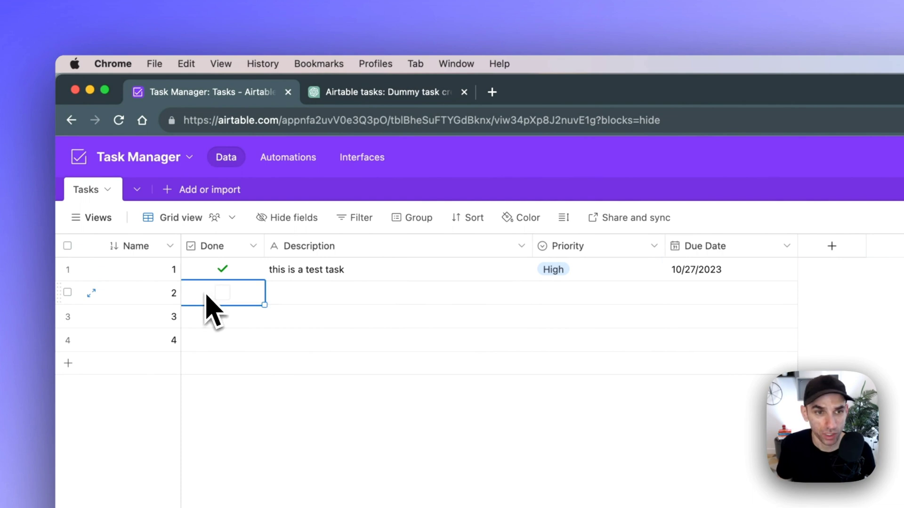
key(super+v)
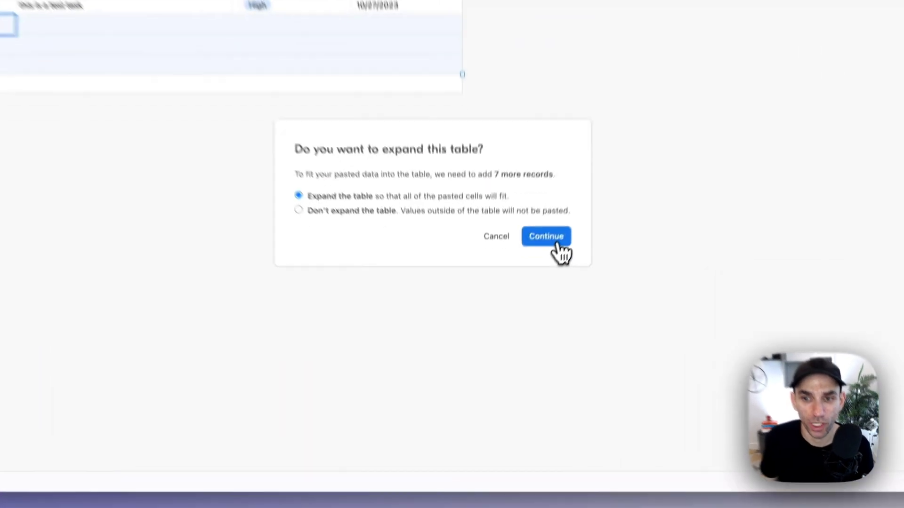
click(555, 241)
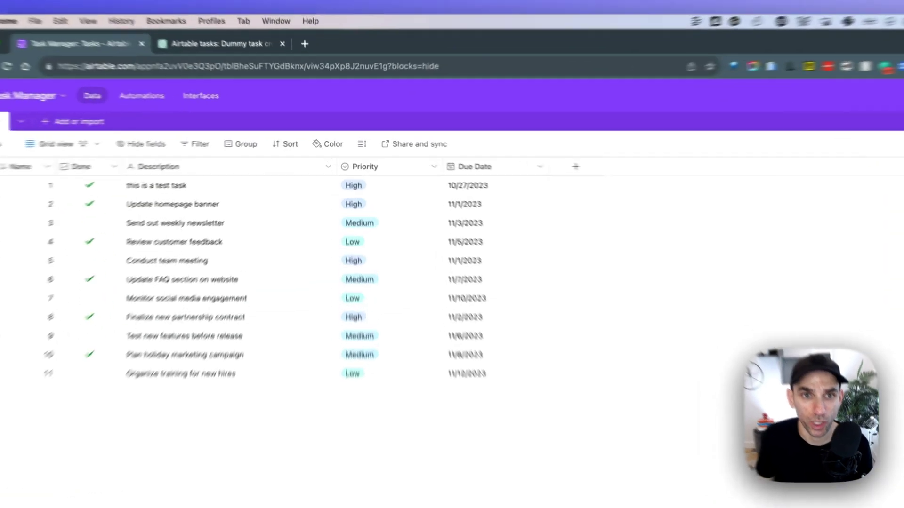
- Sort the Tasks grid view by the Due Date field, earliest dates first
click(306, 141)
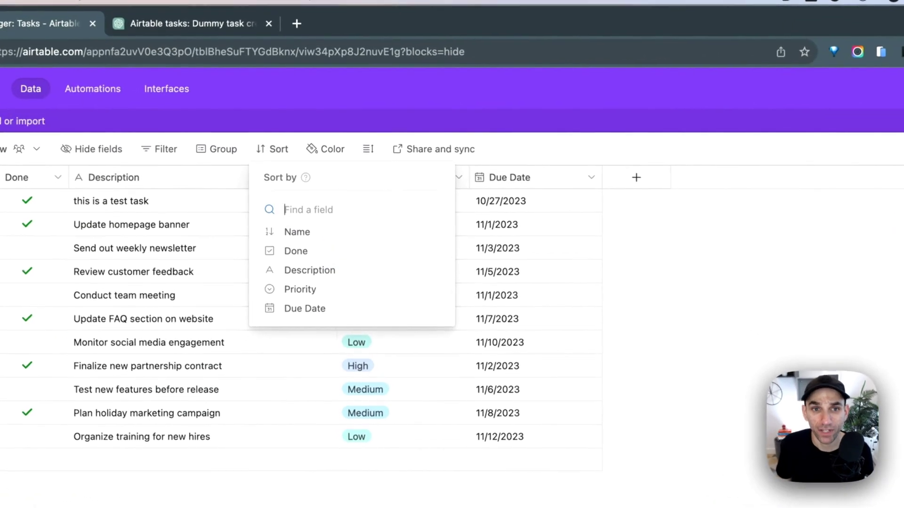
click(324, 309)
click(333, 322)
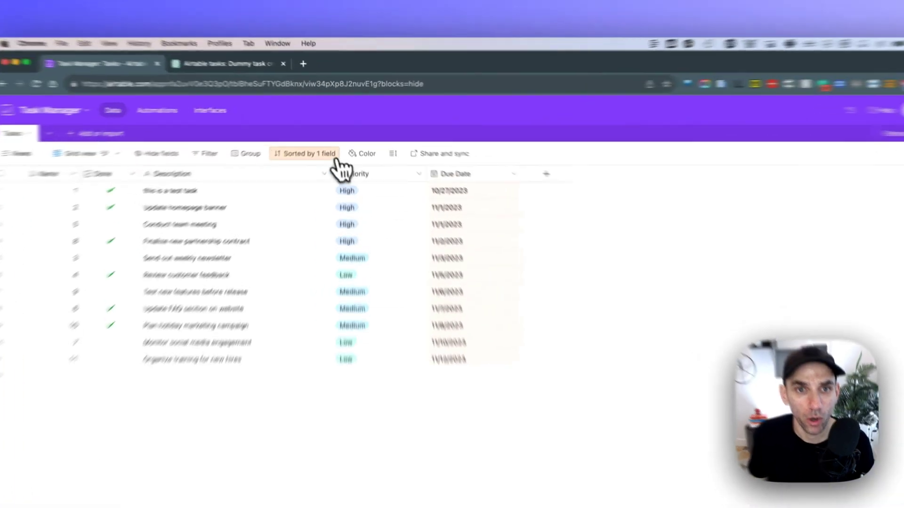
- Replace the Due Date sort in the Tasks grid view with a sort by the Done field, unchecked tasks first
click(320, 136)
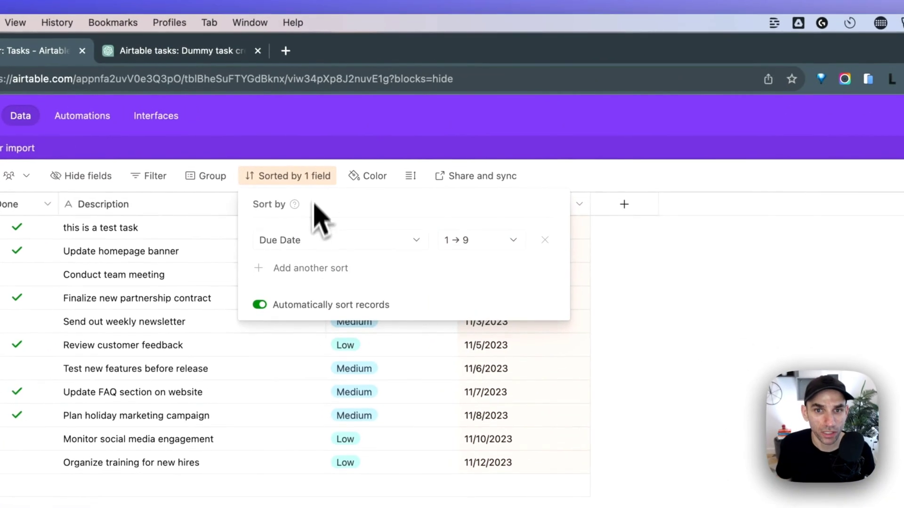
click(544, 240)
click(296, 278)
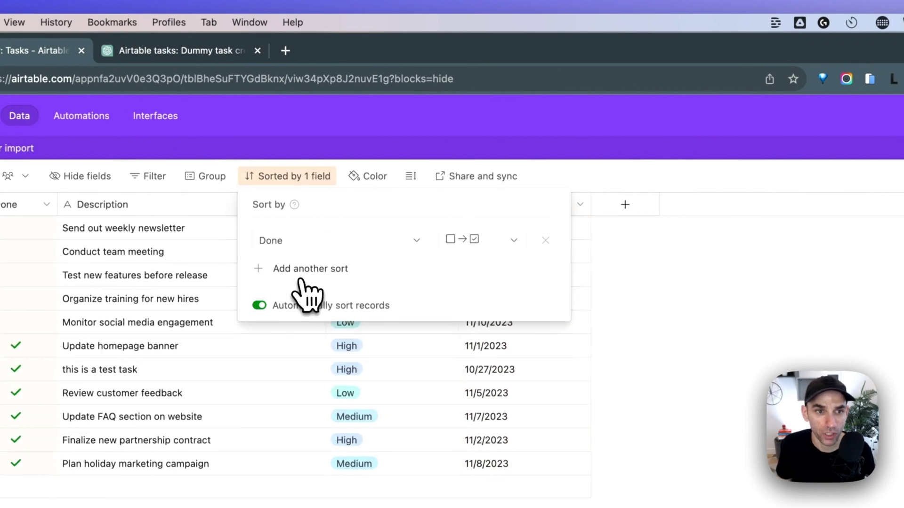
click(622, 311)
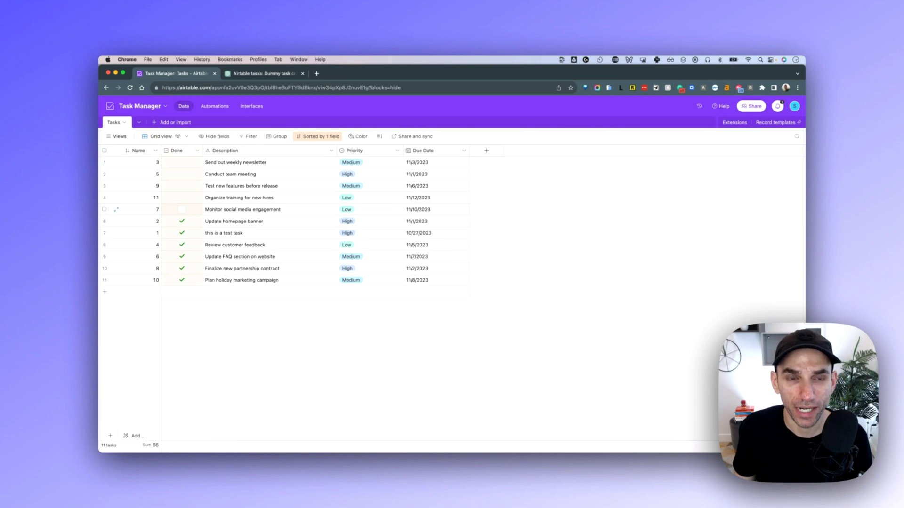
- Show the list of views and create a collaborative grid view named Done Tasks
mouse_move(115, 146)
click(114, 140)
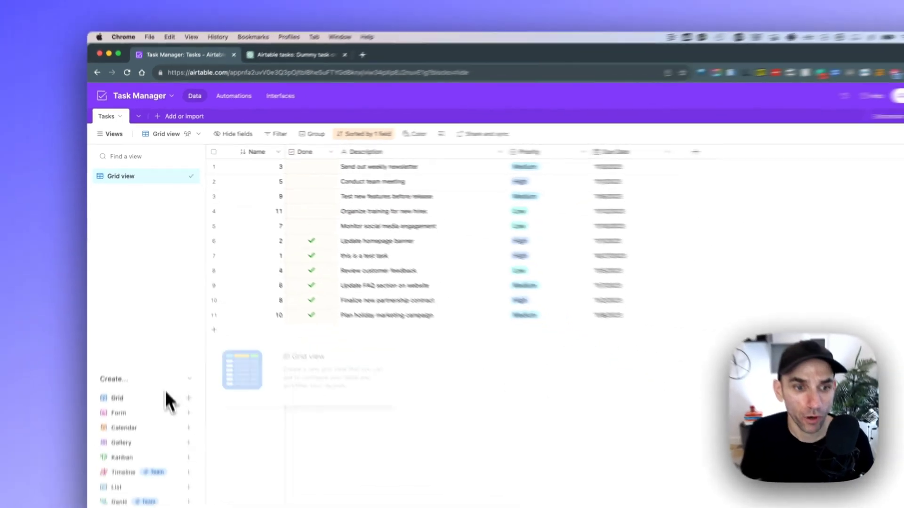
mouse_move(156, 507)
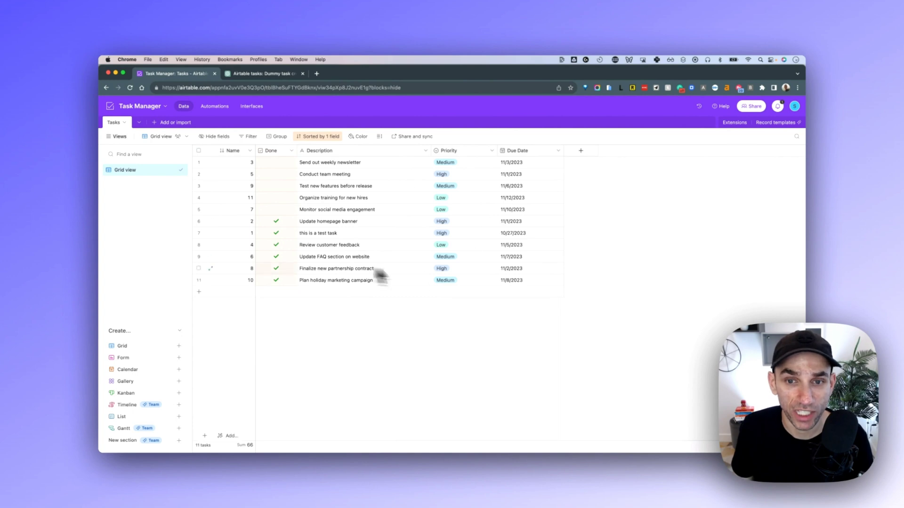
mouse_move(183, 351)
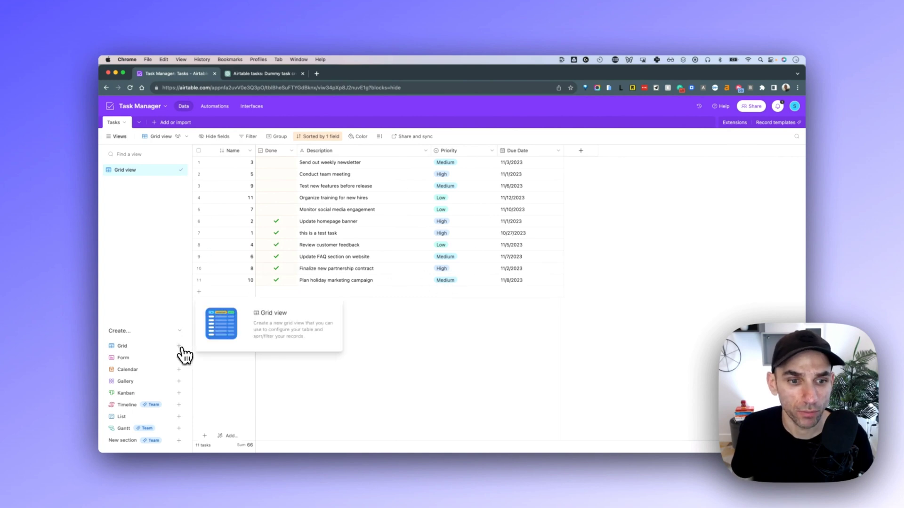
click(207, 274)
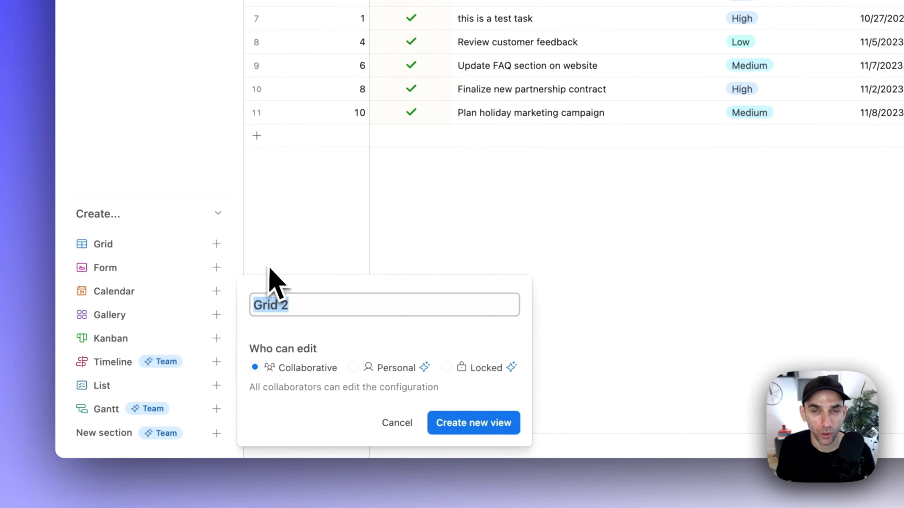
text(Done Tasks)
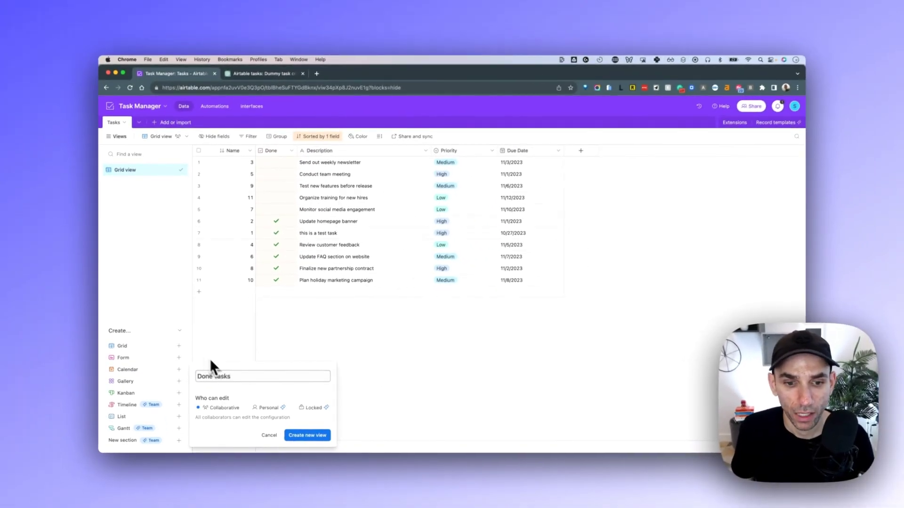
click(301, 435)
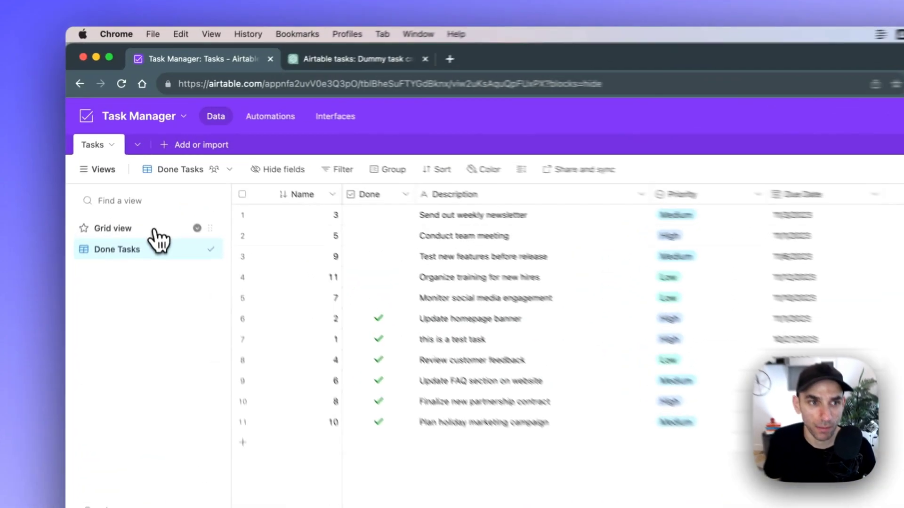
- Compare the Grid view with the Done Tasks view, and filter Done Tasks to records where Done is checked
click(155, 230)
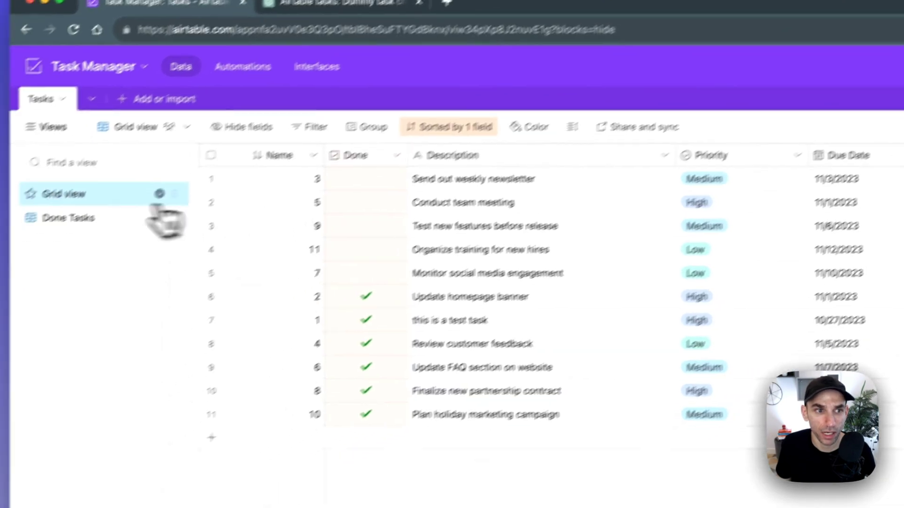
click(158, 211)
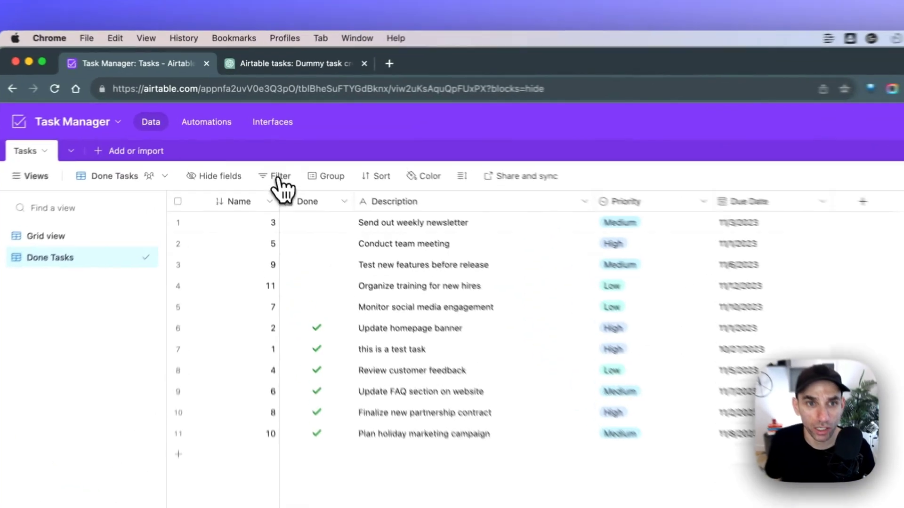
click(255, 137)
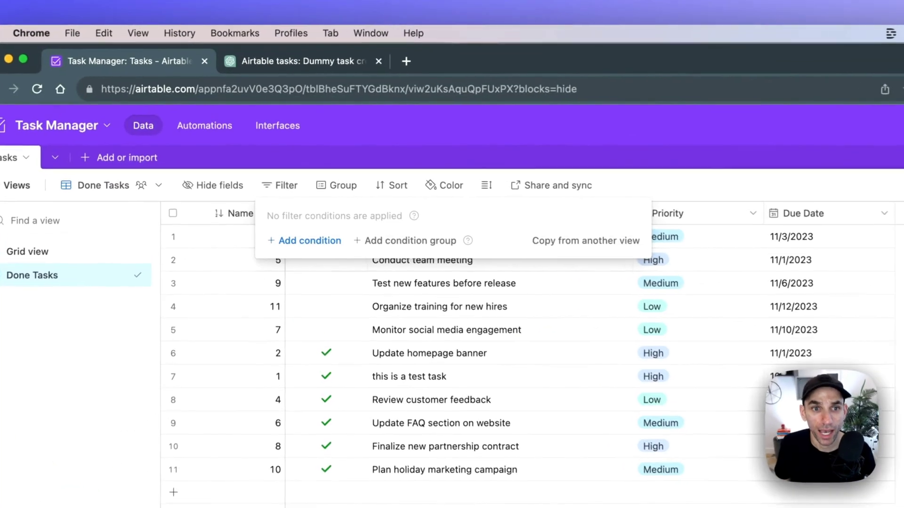
click(306, 242)
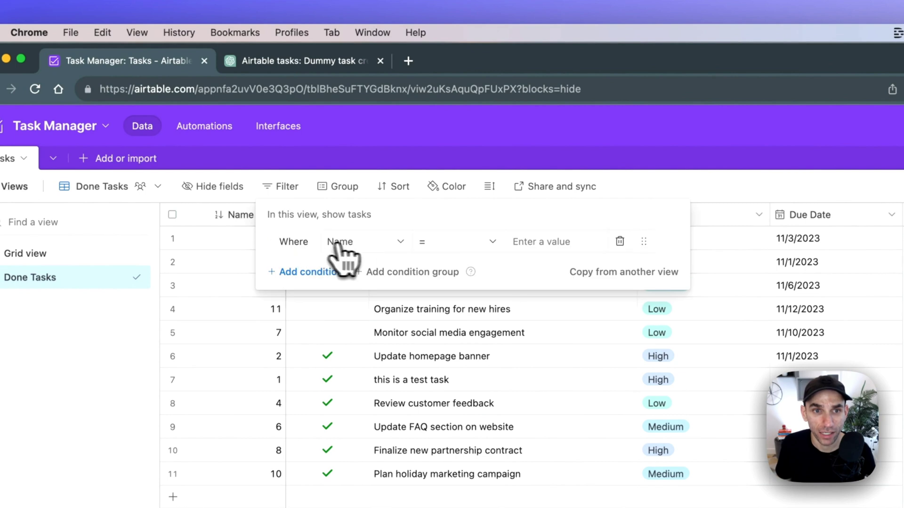
click(358, 245)
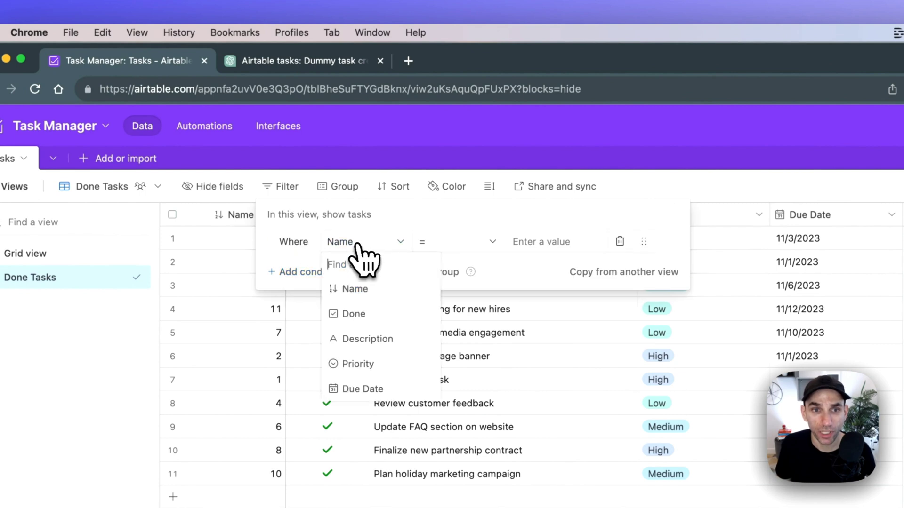
click(363, 312)
click(556, 241)
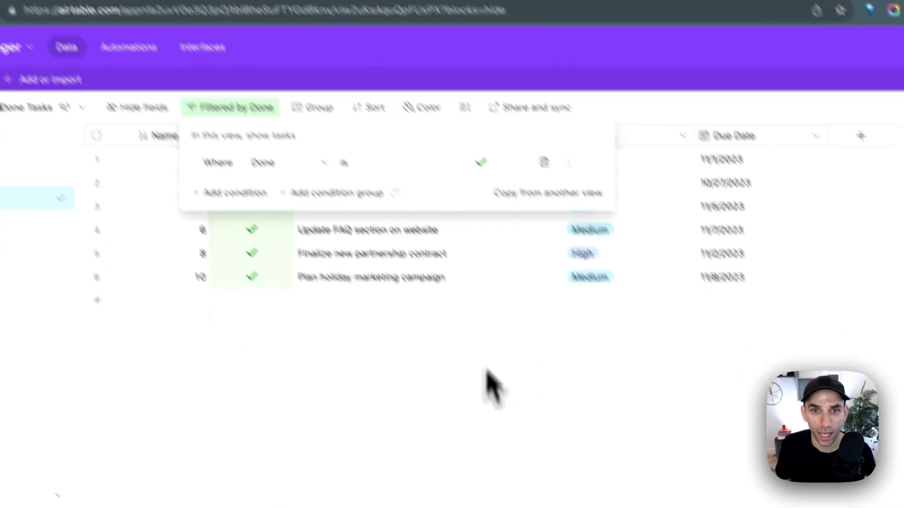
click(587, 347)
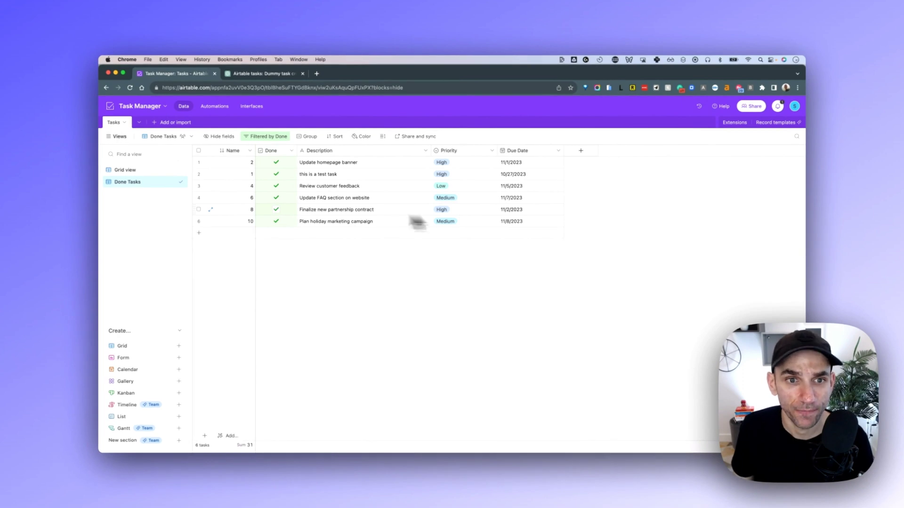
- Create another collaborative grid view named Pending Tasks
mouse_move(134, 188)
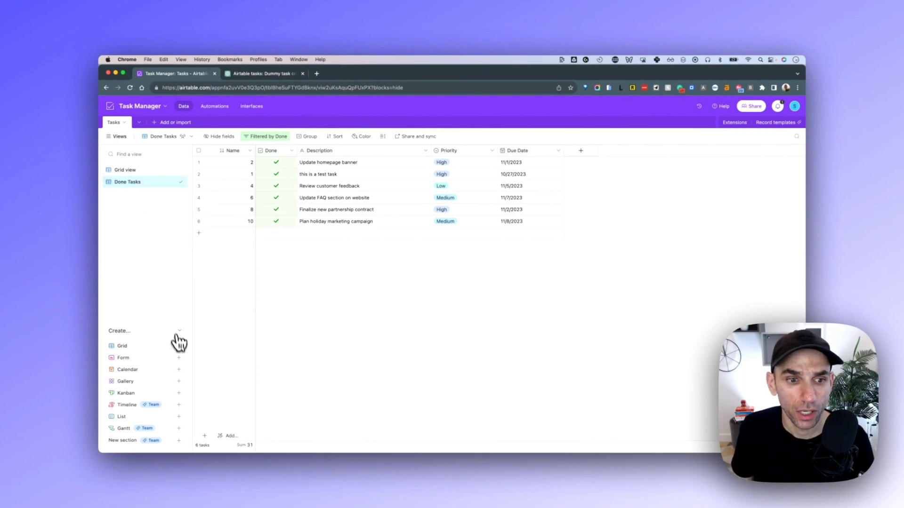
click(179, 346)
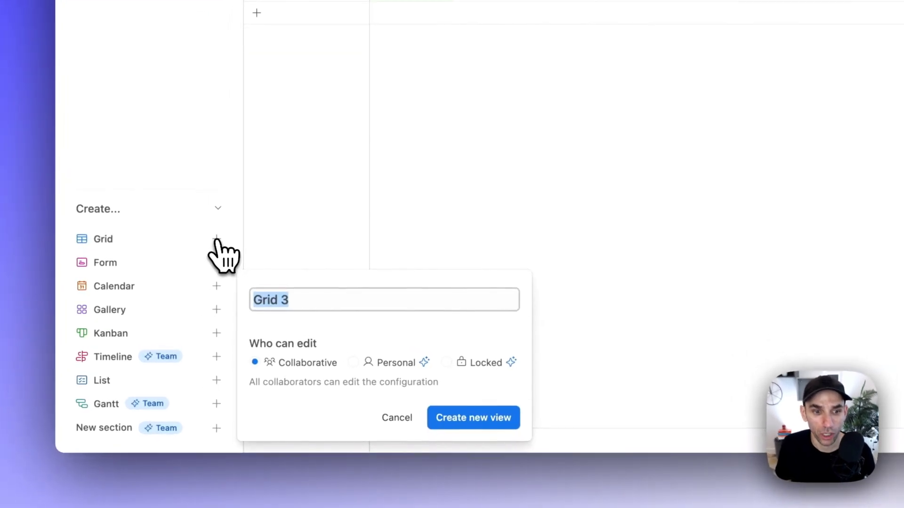
text(Pending Tasks)
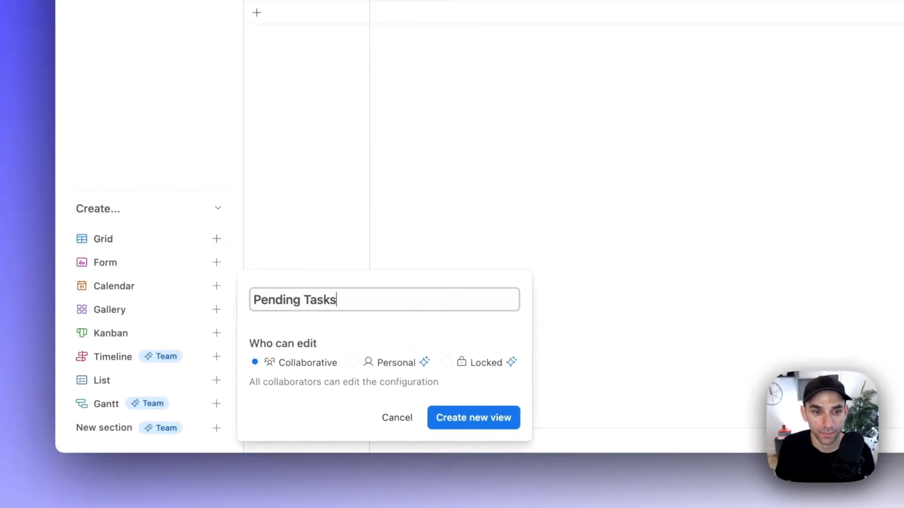
click(494, 418)
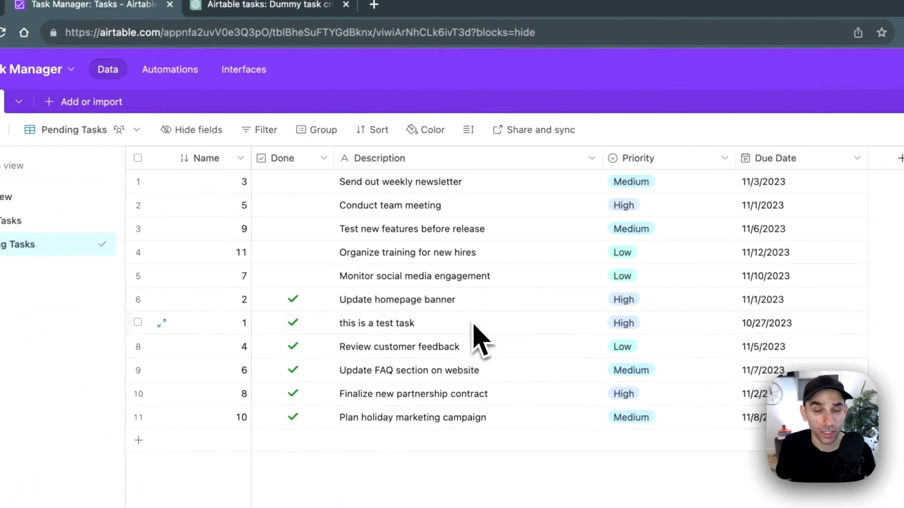
- Filter the Pending Tasks view to records where Done is unchecked
click(261, 132)
click(303, 188)
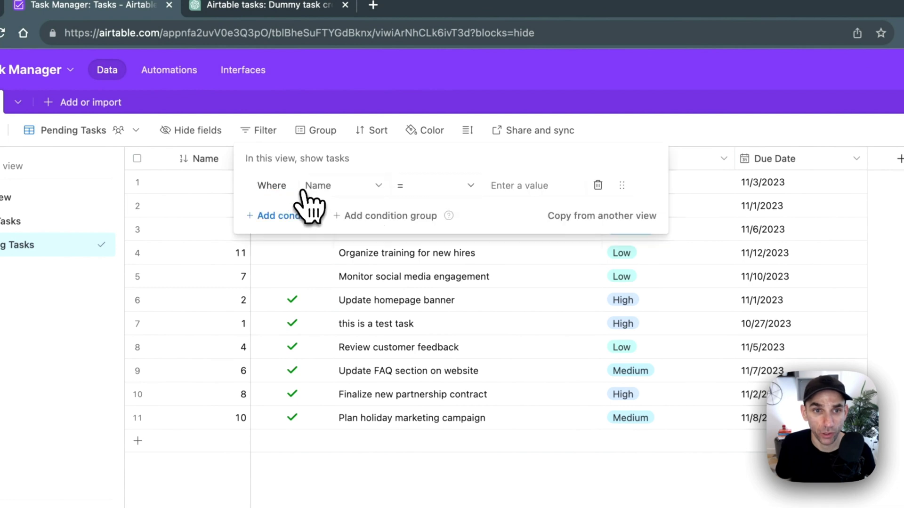
click(363, 187)
click(361, 259)
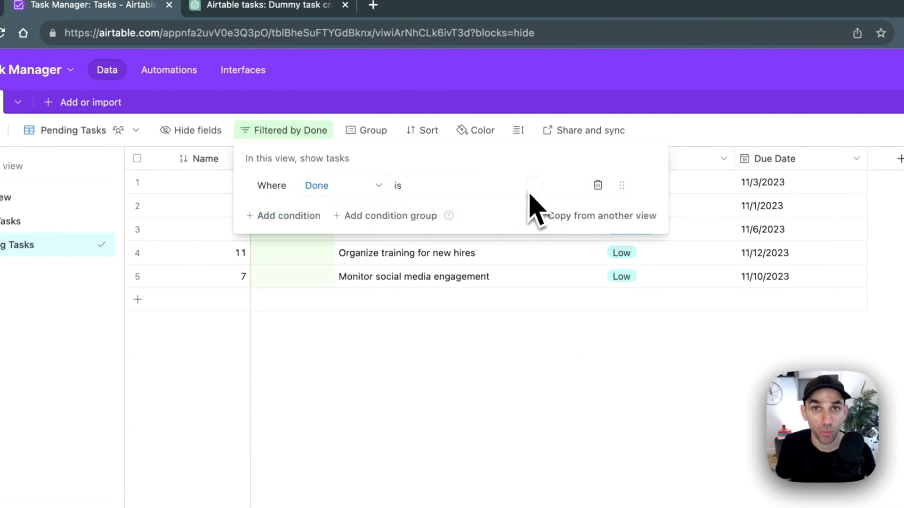
click(544, 339)
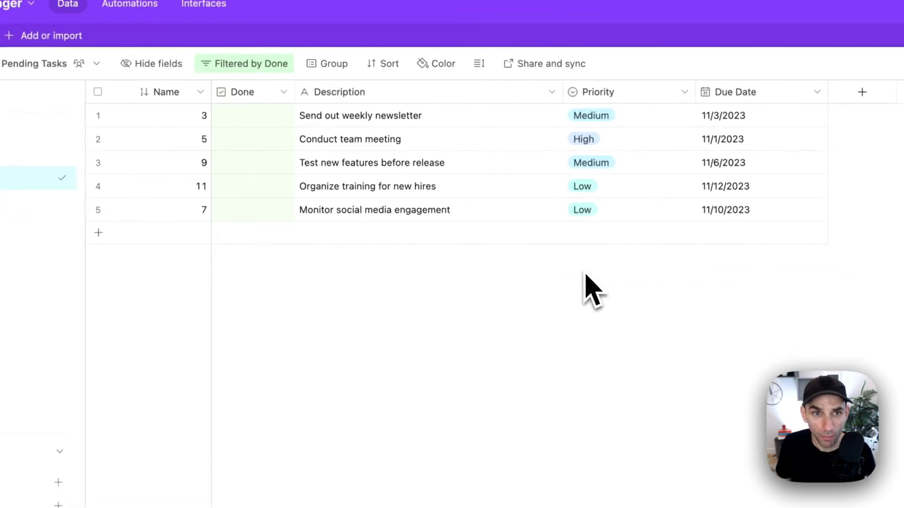
- Mark the "Send out weekly newsletter" task as done in the Grid view and check the Done Tasks and Pending Tasks views
click(99, 207)
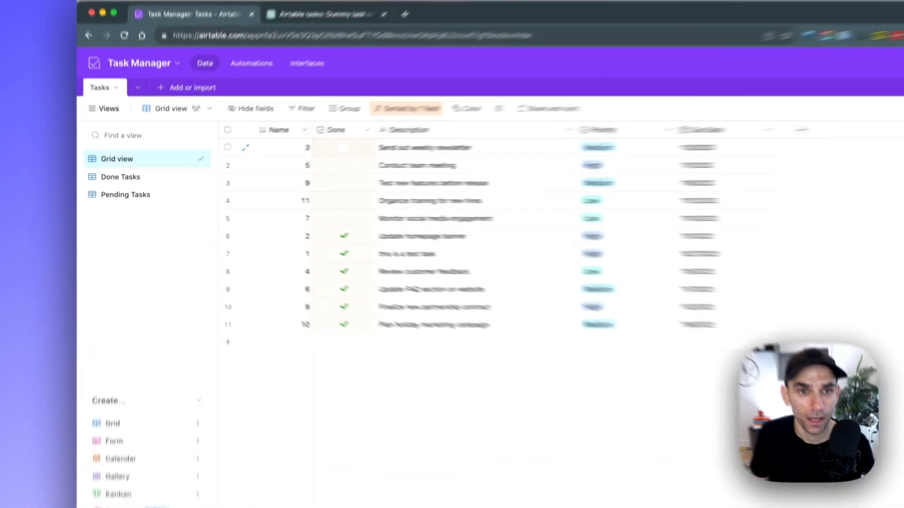
click(276, 163)
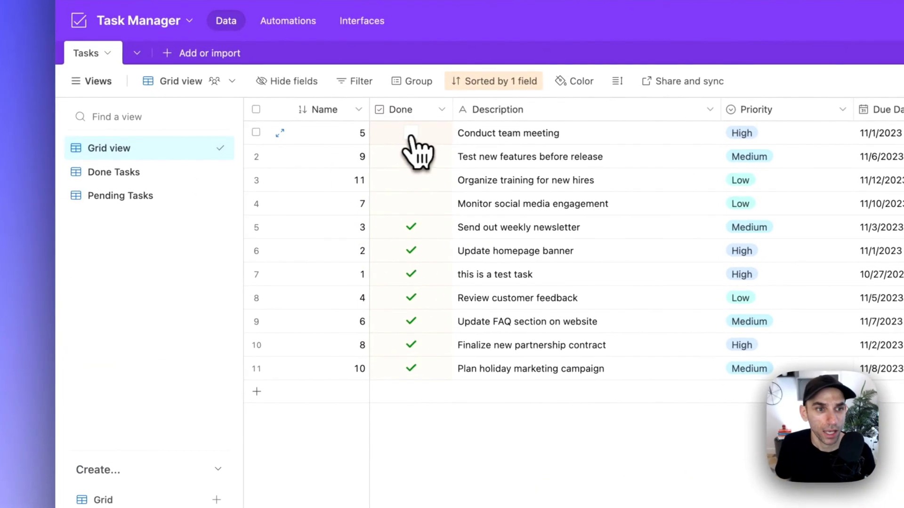
click(124, 173)
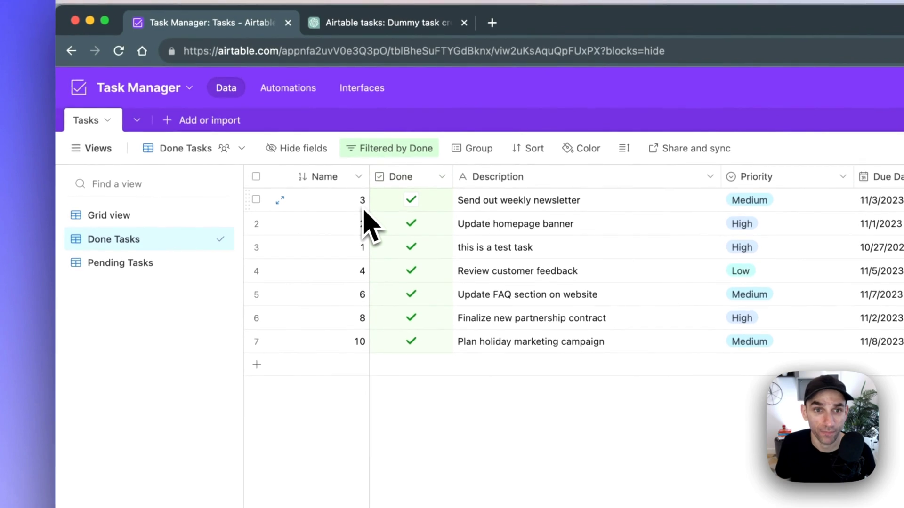
click(123, 268)
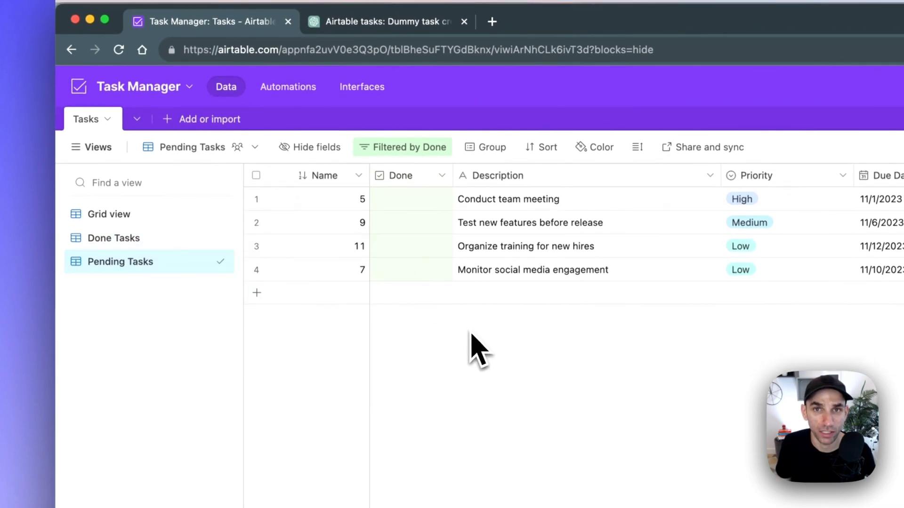
- Sort the Pending Tasks view by Due Date in ascending order (1 → 9)
click(137, 219)
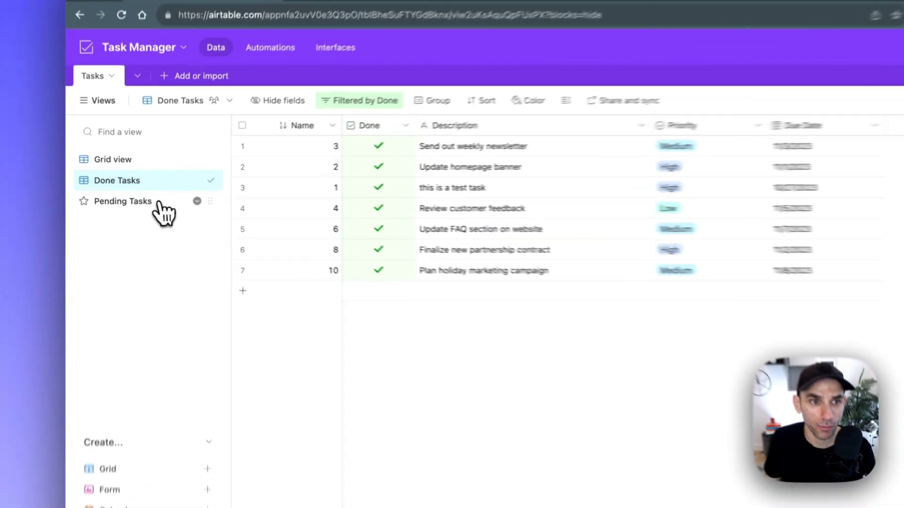
click(151, 195)
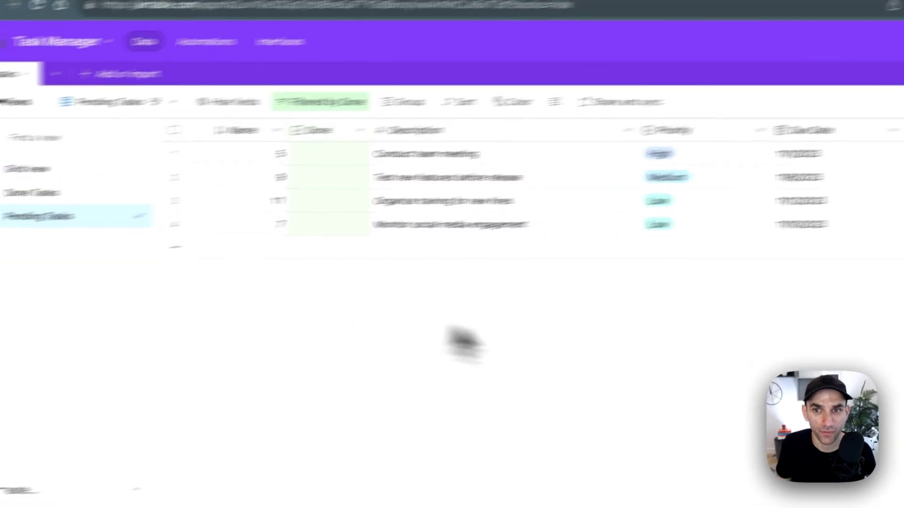
click(537, 90)
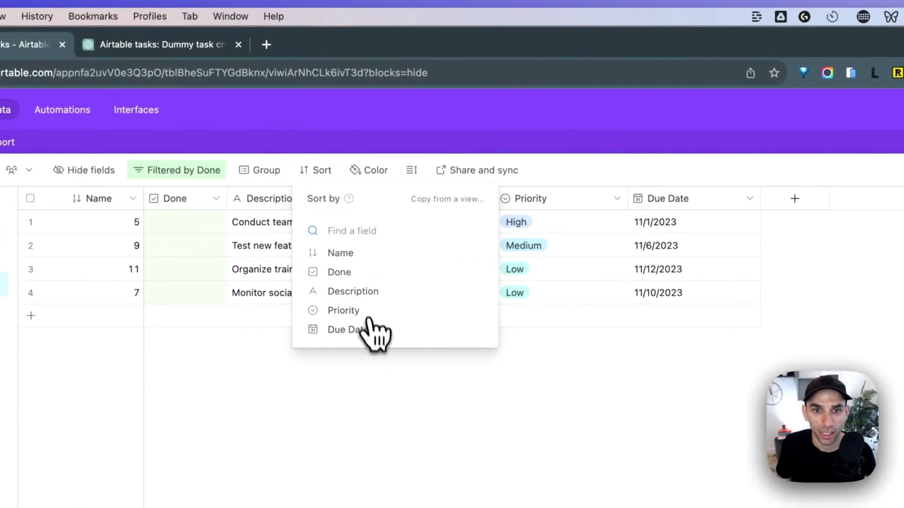
click(358, 329)
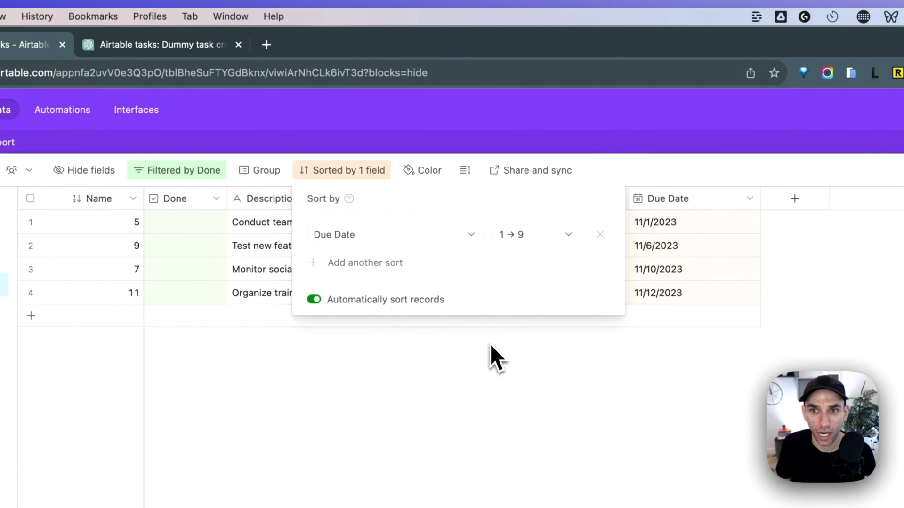
click(490, 344)
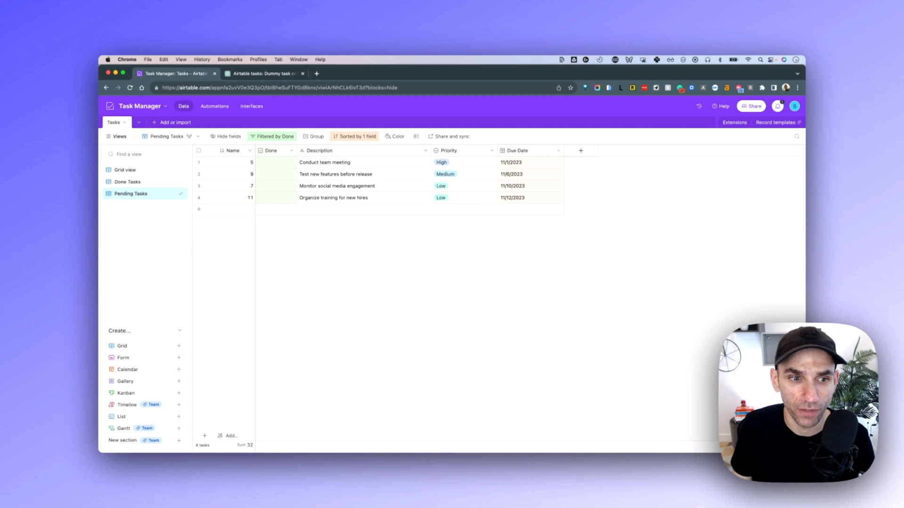
- Create a collaborative list view named Todo List
mouse_move(135, 362)
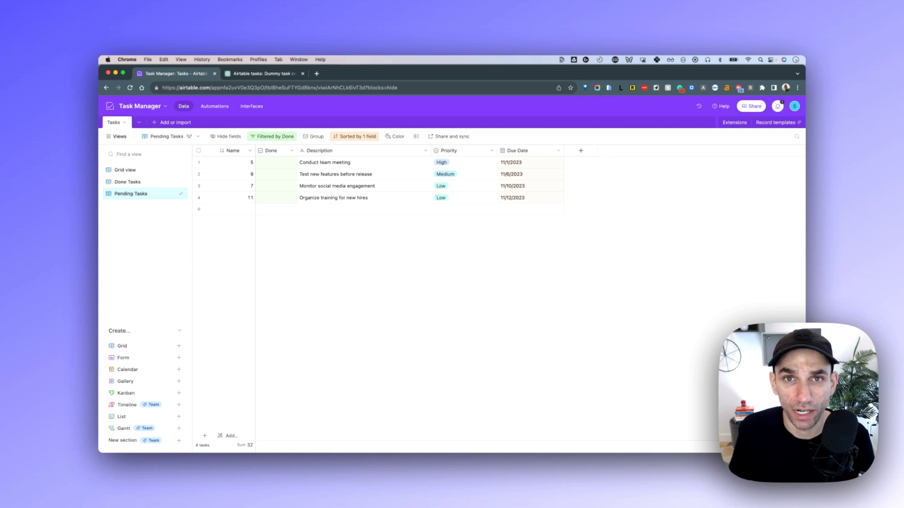
mouse_move(178, 419)
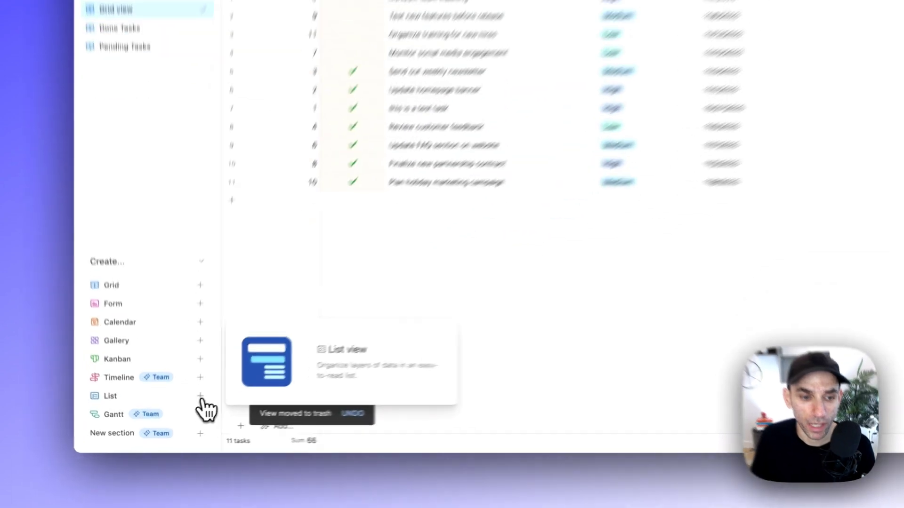
click(201, 397)
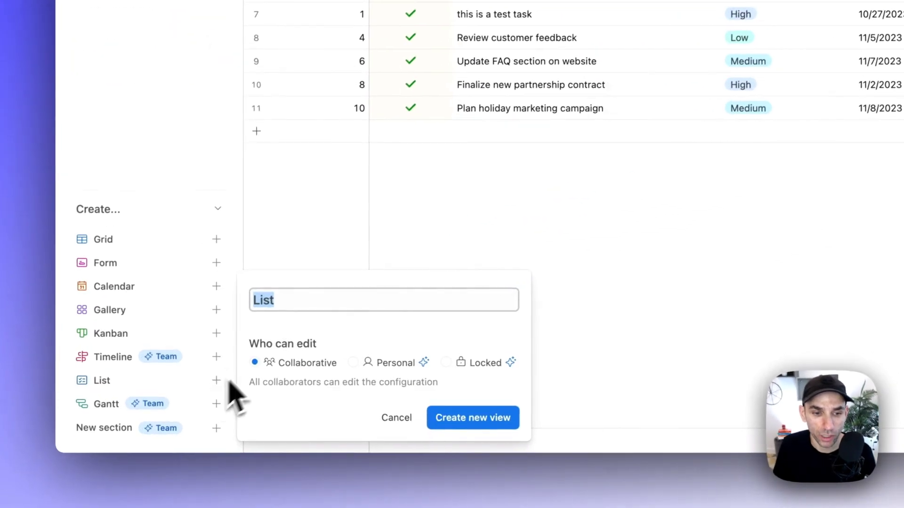
text(Todo List)
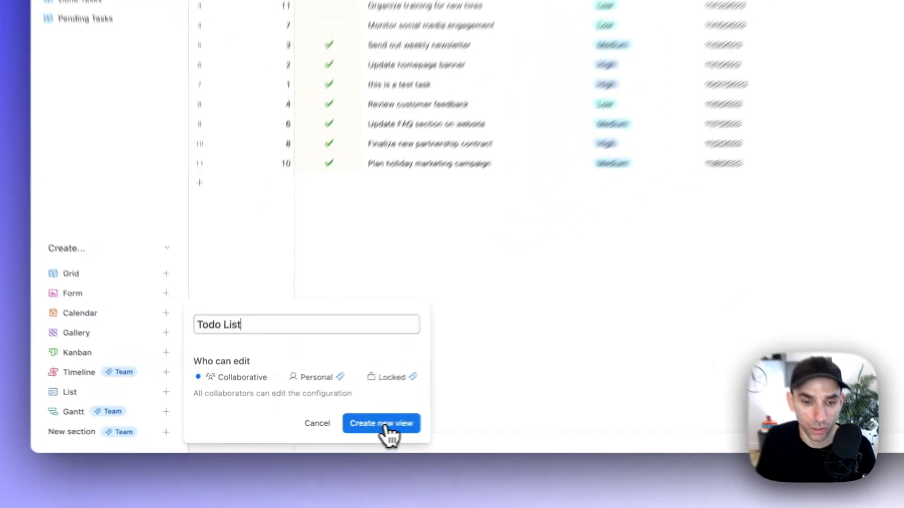
click(309, 436)
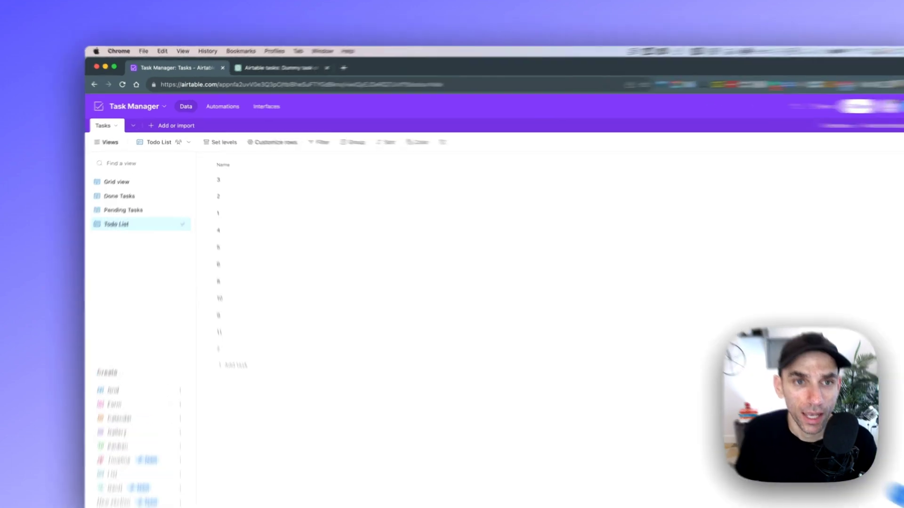
- Show the Done, Description, Priority and Due Date fields in the Todo List view's rows and hide the Name field
click(258, 138)
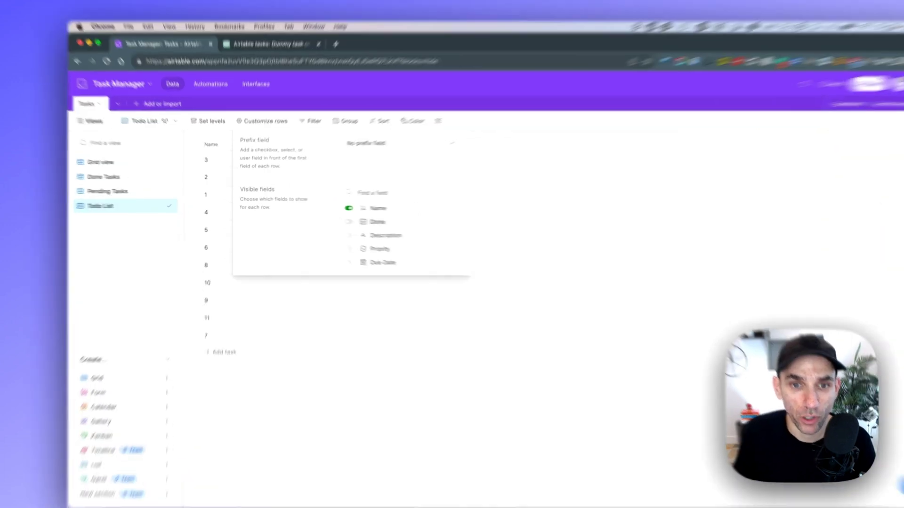
click(327, 218)
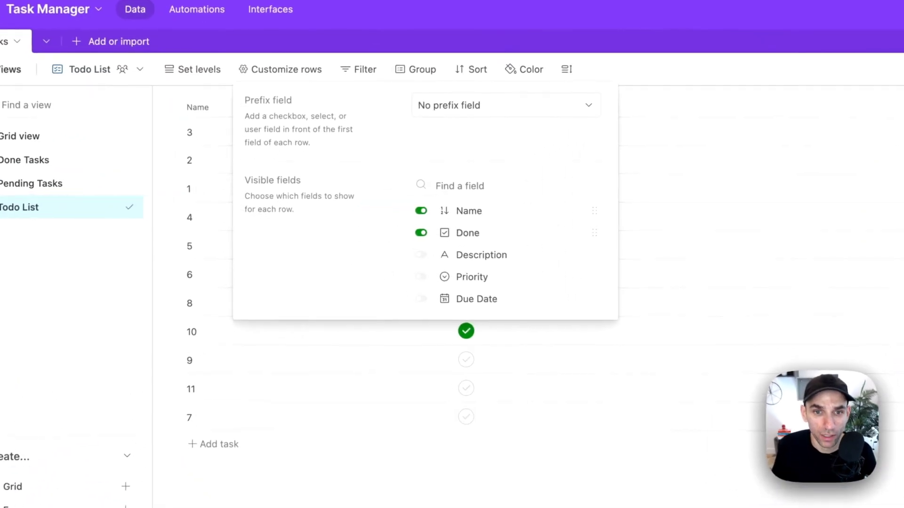
click(422, 254)
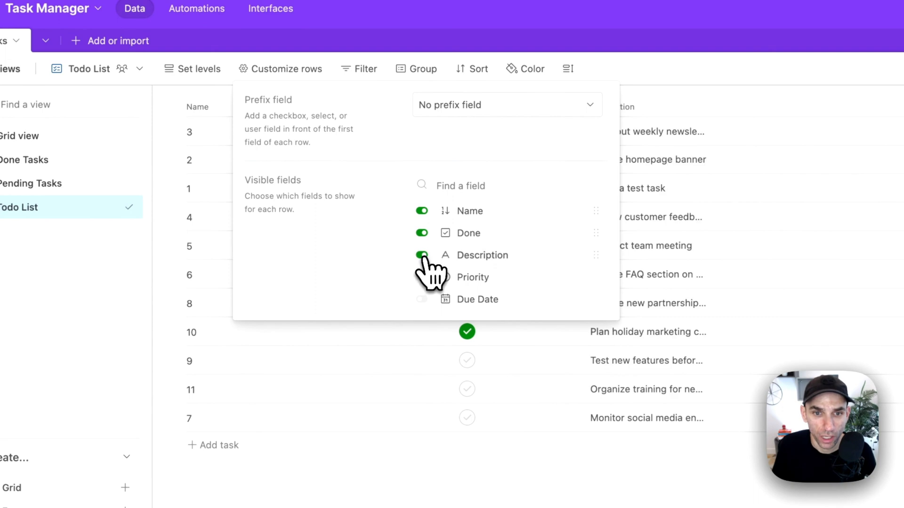
click(421, 277)
click(422, 299)
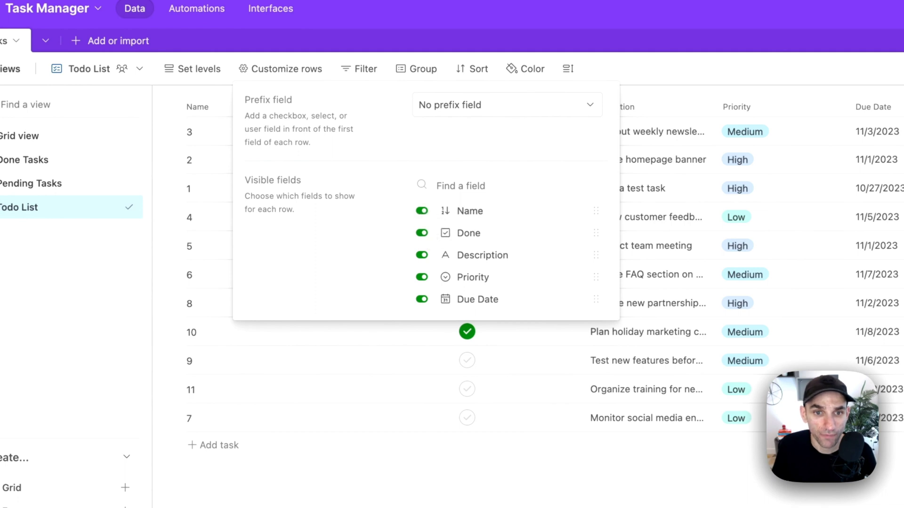
click(422, 211)
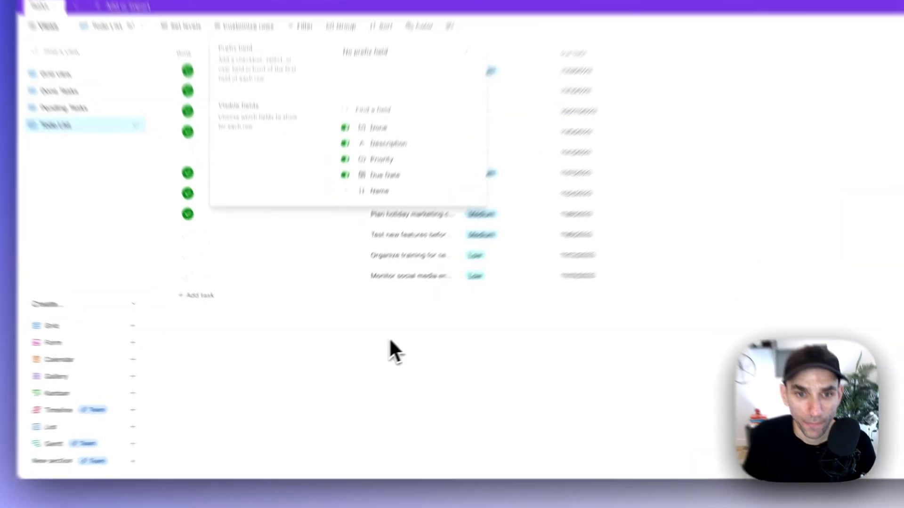
click(384, 359)
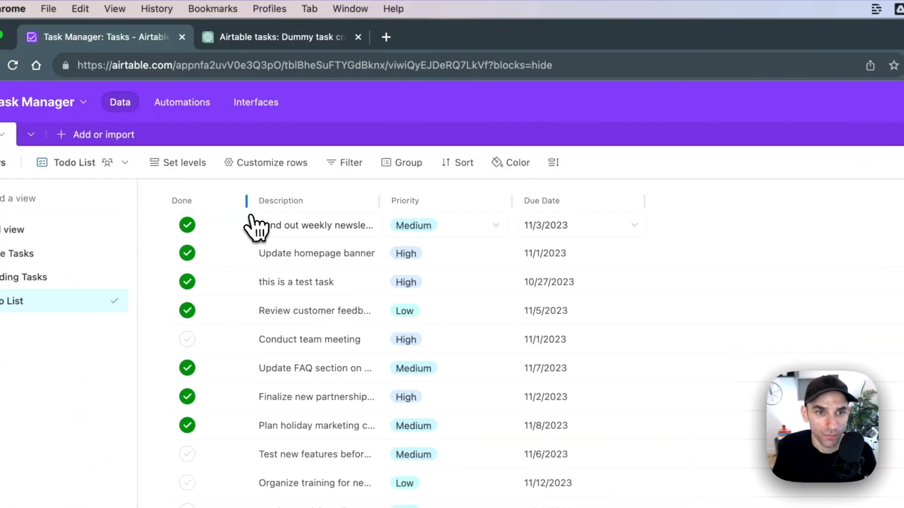
- Widen the Description column, slightly narrow the Priority column, and sort the Todo List by Done with unchecked tasks first
drag(381, 201, 472, 204)
drag(604, 201, 588, 202)
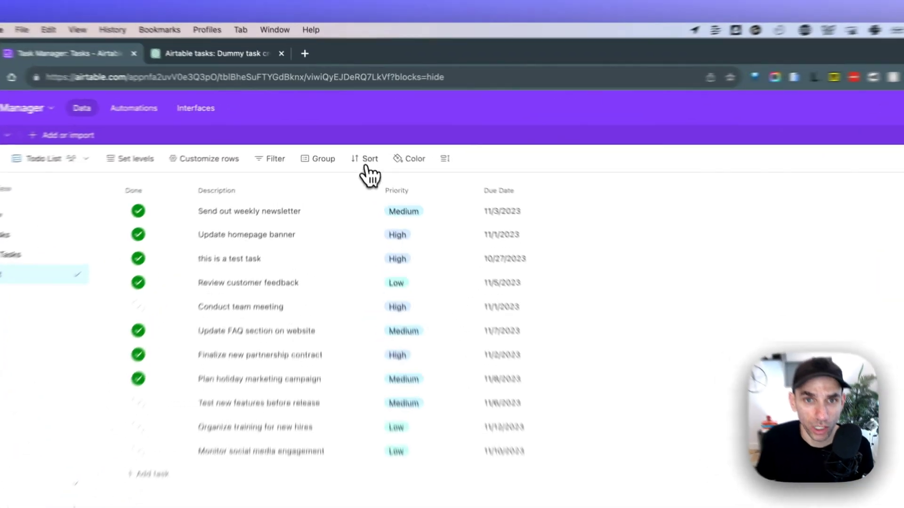
click(367, 165)
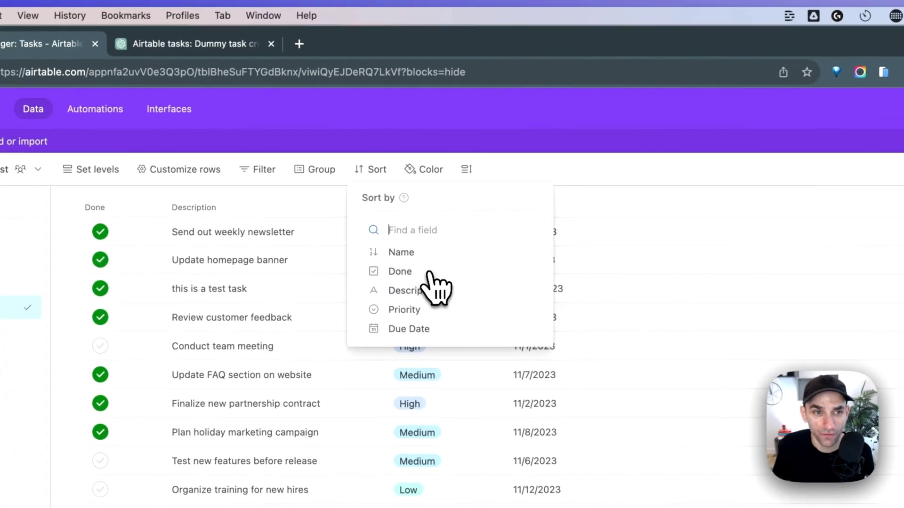
click(428, 273)
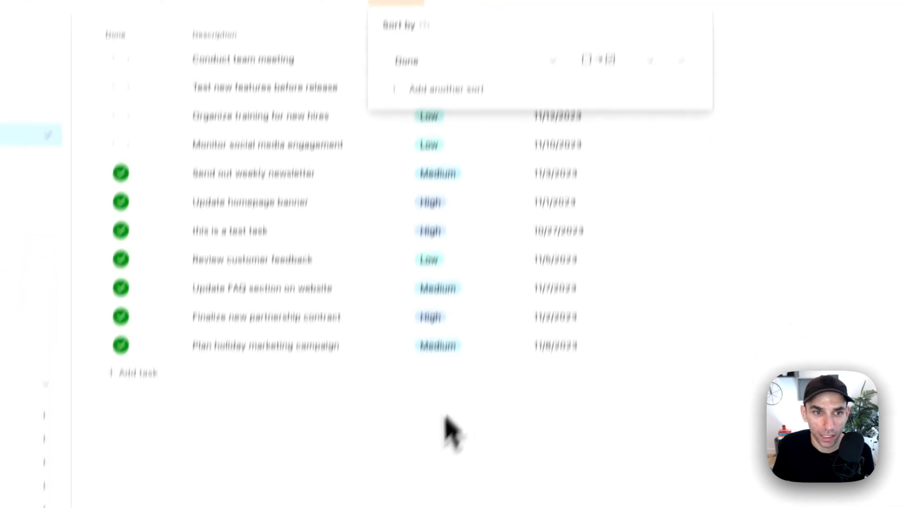
click(450, 431)
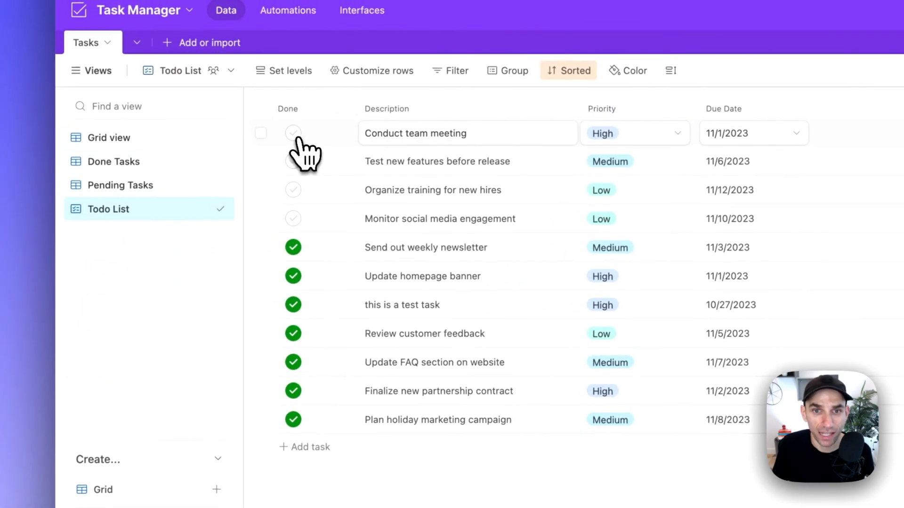
- Mark the "Conduct team meeting" task as done in the Todo List view
click(294, 134)
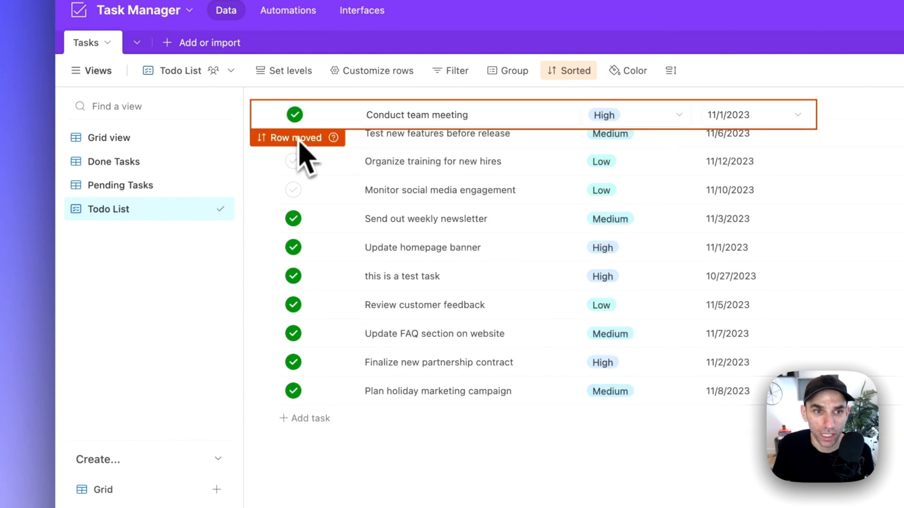
click(423, 426)
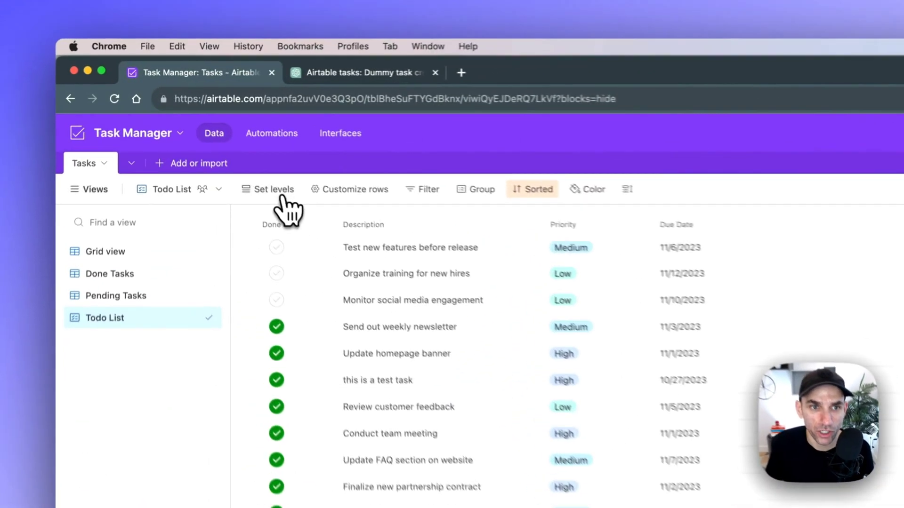
- Examine the prefix field choices in the Todo List view's row customization without changing them
click(274, 138)
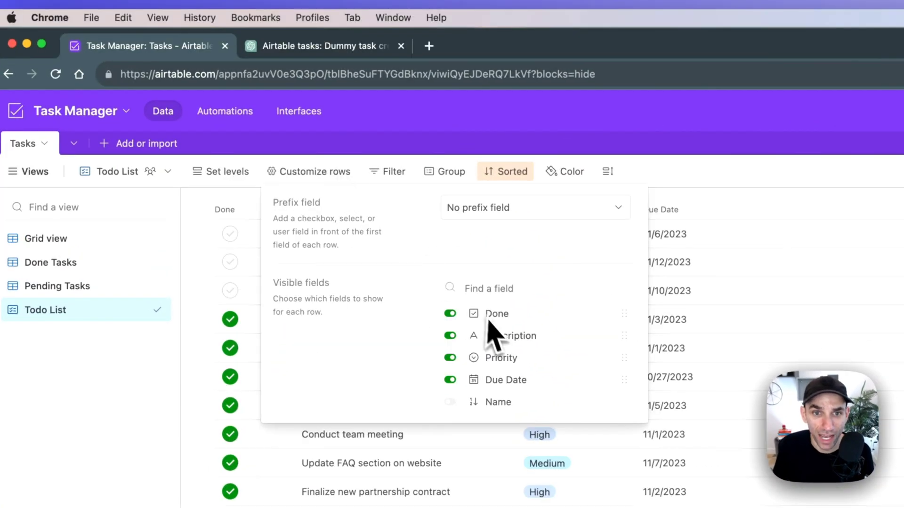
click(510, 208)
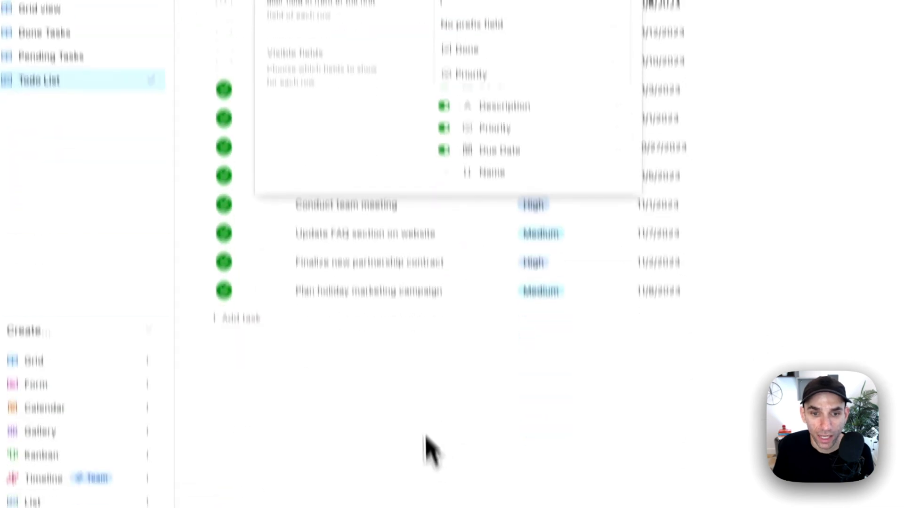
click(429, 357)
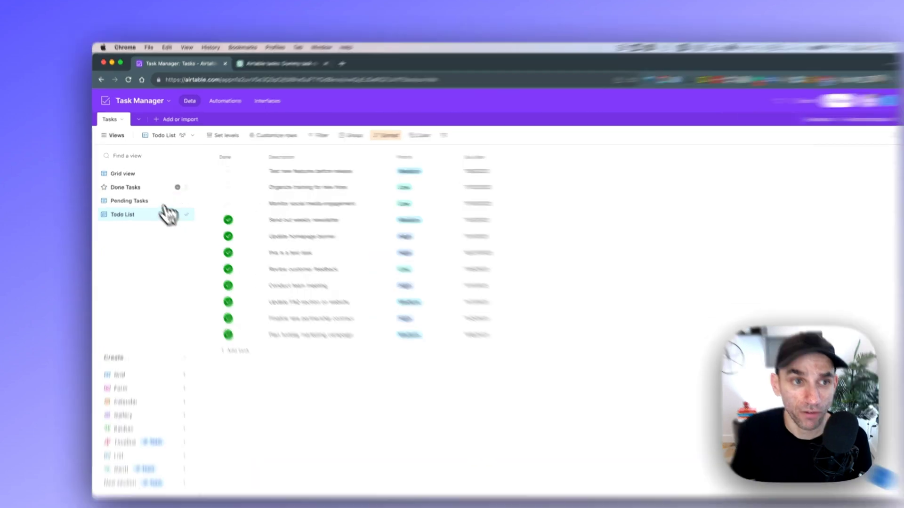
- Compare the tasks in the Grid view, Done Tasks and Pending Tasks views, and return to the Todo List view
click(125, 170)
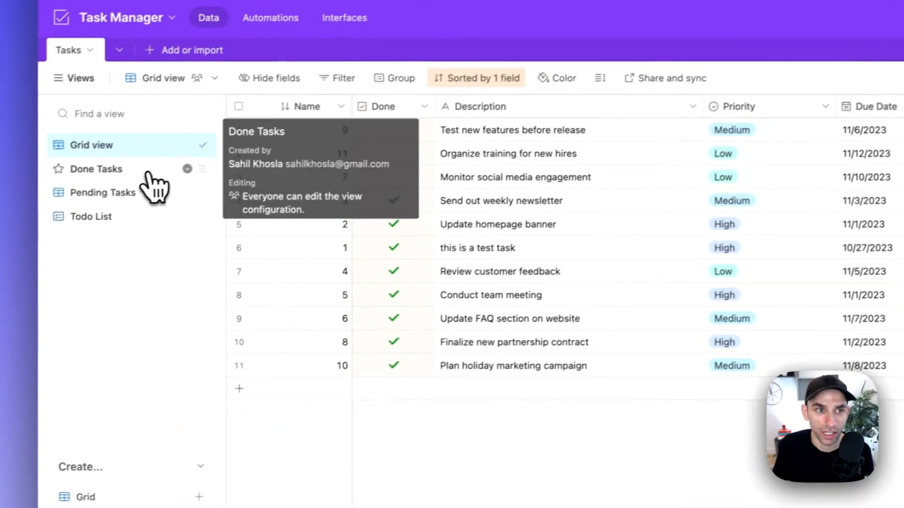
click(158, 171)
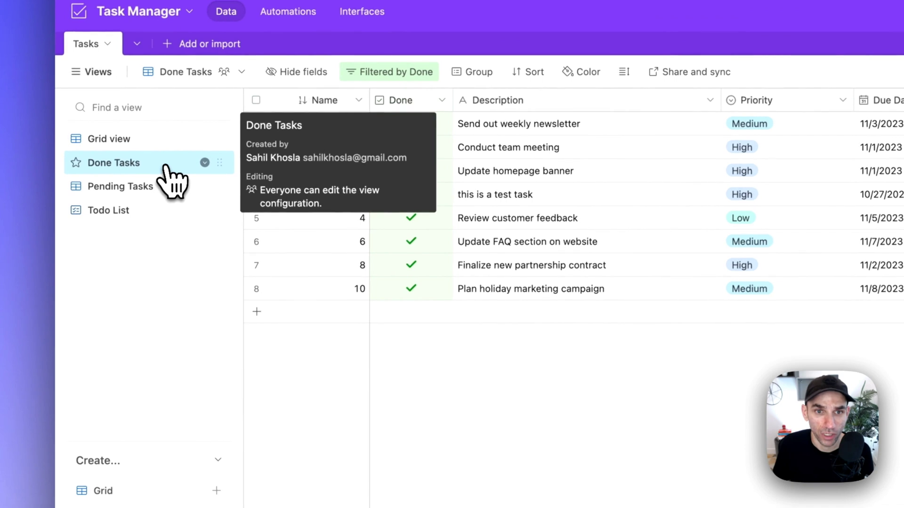
click(161, 188)
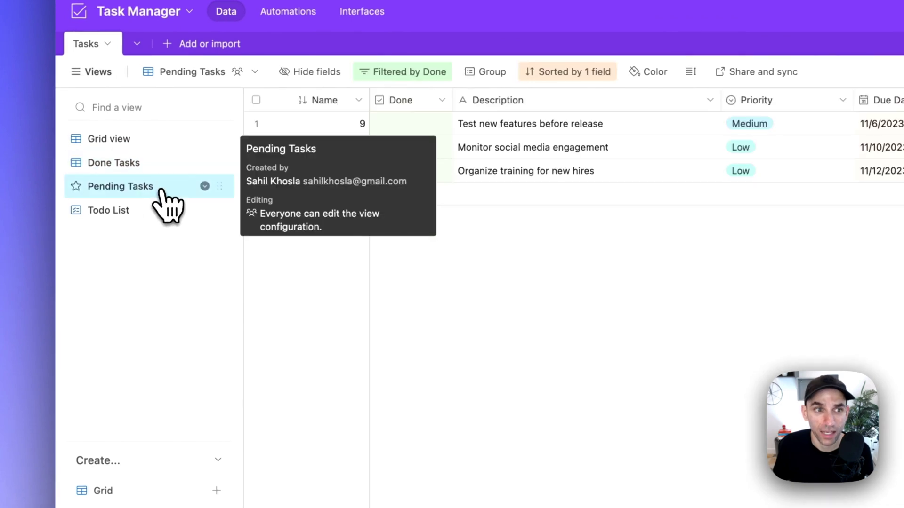
click(151, 212)
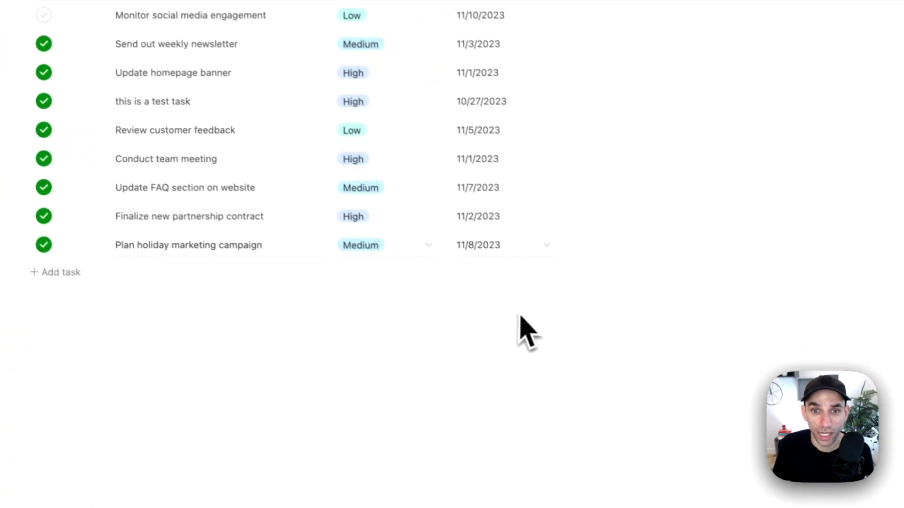